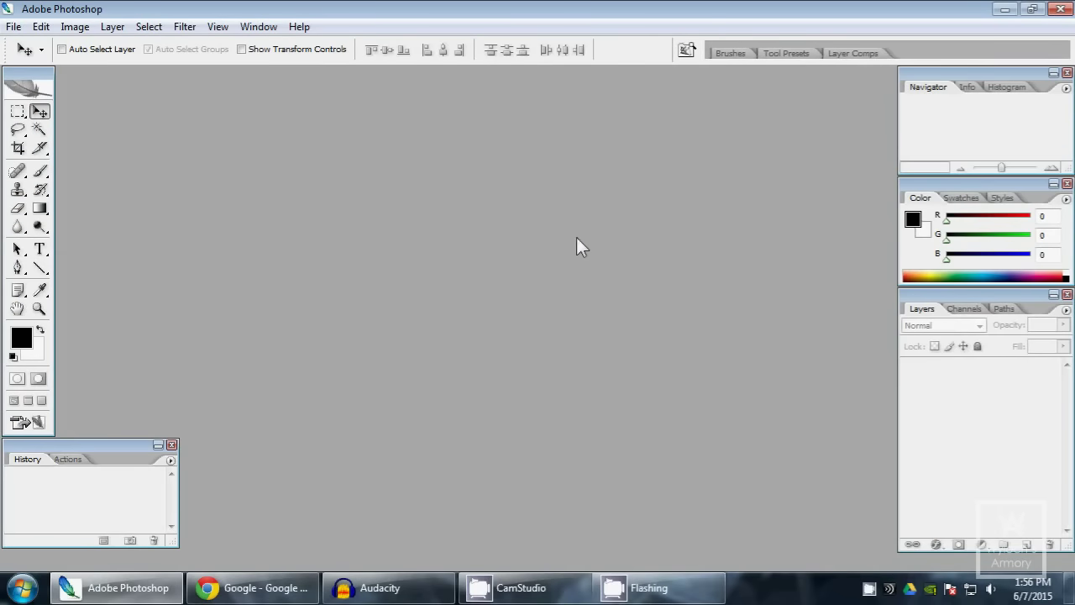
Open the New document dialog with Ctrl+N
key("ctrl+n")
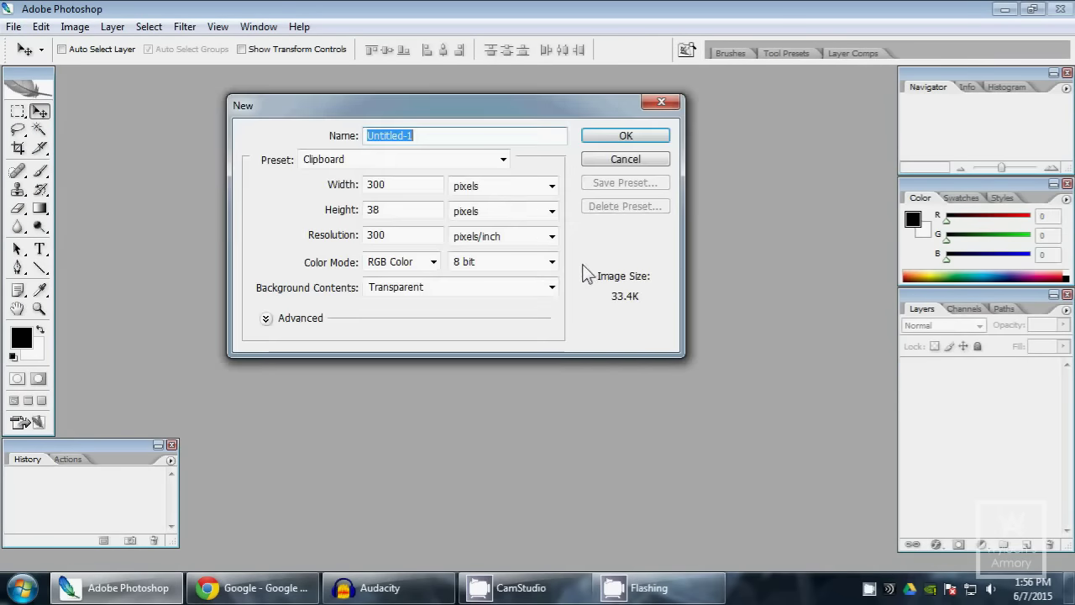
Create a new 8.5 × 11 inch letter document at 300 pixels/inch
left_click(504, 186)
left_click(496, 219)
type("8.5")
key("Tab")
type("11")
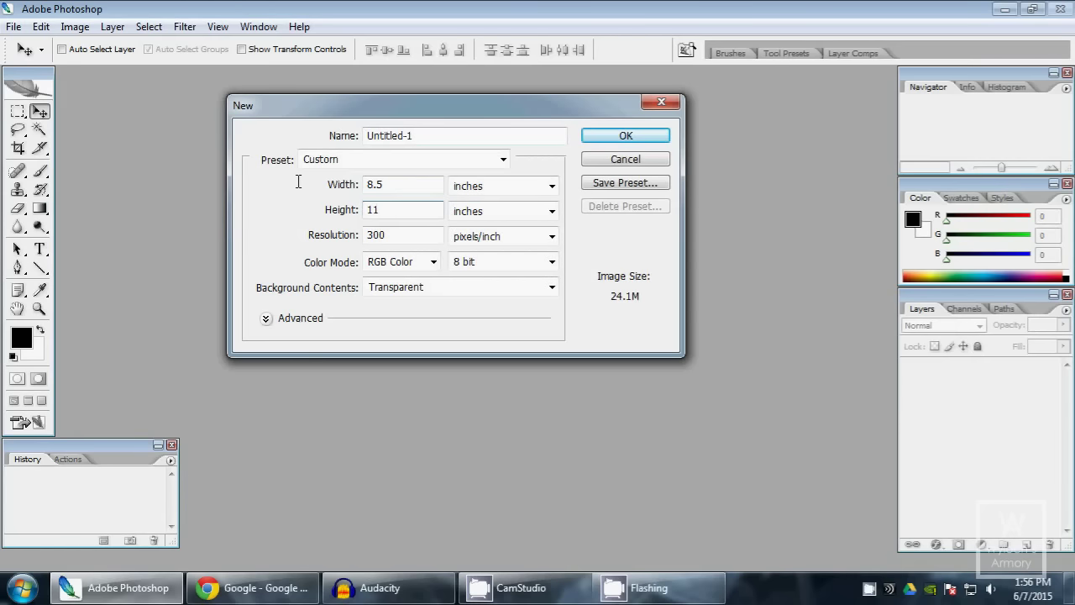
key("Tab")
key("Return")
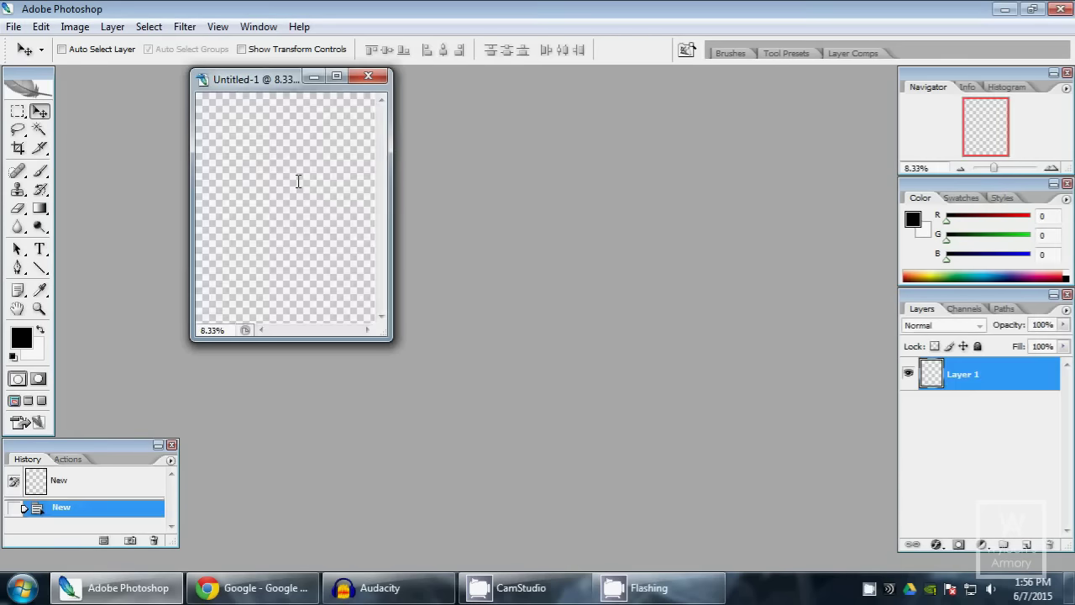
Fill the page layer with white and view the document at 50% zoom
left_click(41, 329)
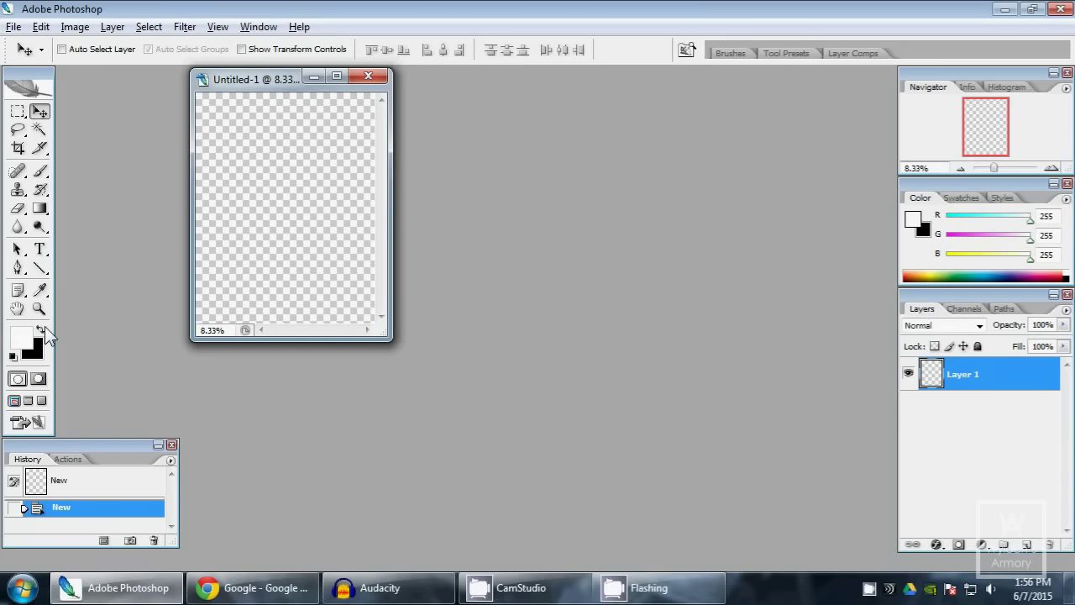
key("alt+BackSpace")
left_click_drag(390, 339, 496, 478)
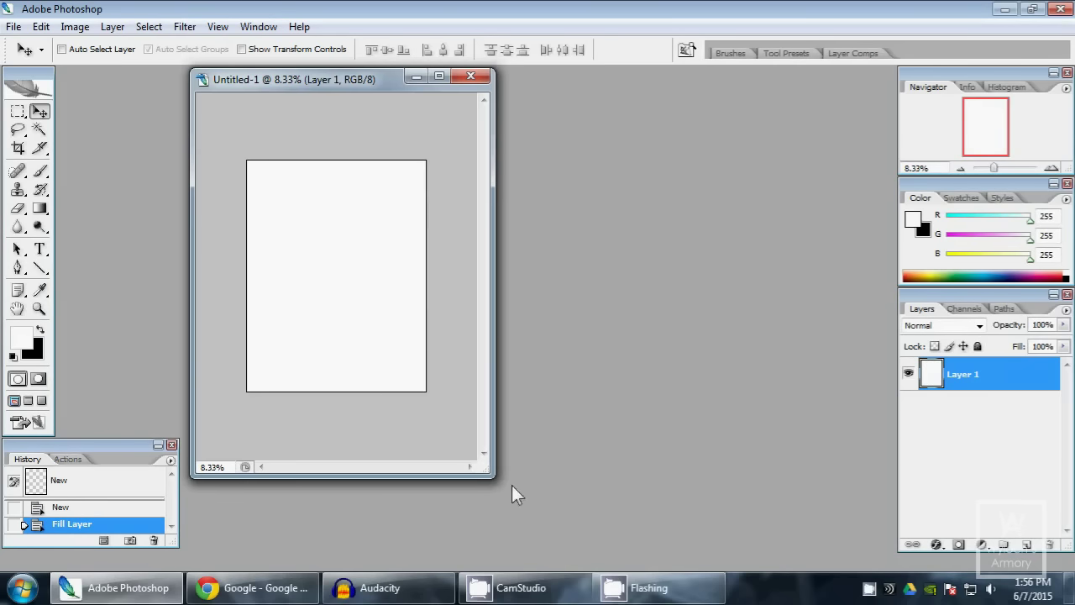
left_click(920, 168)
type("50")
key("Return")
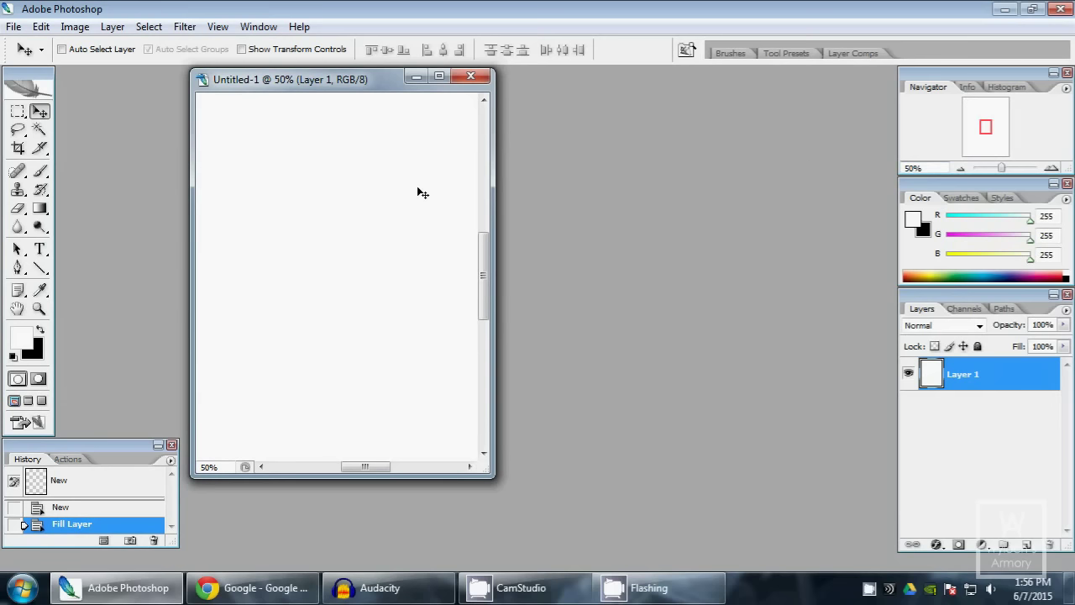
left_click_drag(379, 90, 668, 94)
left_click_drag(794, 490, 874, 545)
key("ctrl+n")
Create a small 0.25 × 1.375 inch document for the gauge bar
left_click(500, 186)
left_click(484, 220)
double_click(398, 184)
type(".25")
key("Tab")
type("1")
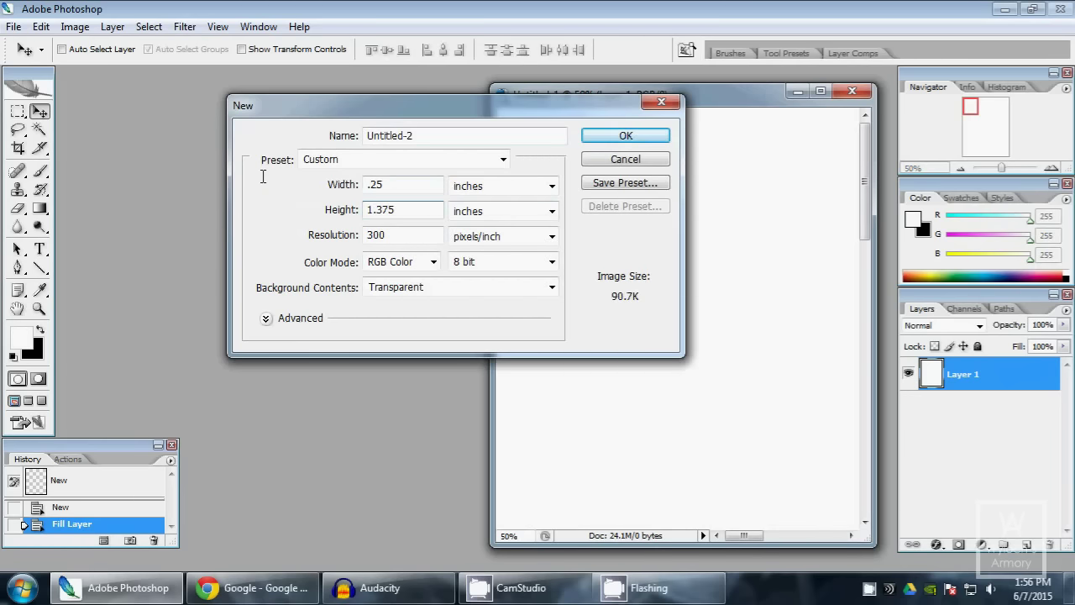
key("Return")
Fill the small document red, paste it into the letter page, and discard the small document
left_click(961, 235)
mouse_move(957, 253)
left_mouse_down()
mouse_move(943, 254)
mouse_move(963, 237)
mouse_move(945, 244)
left_mouse_up()
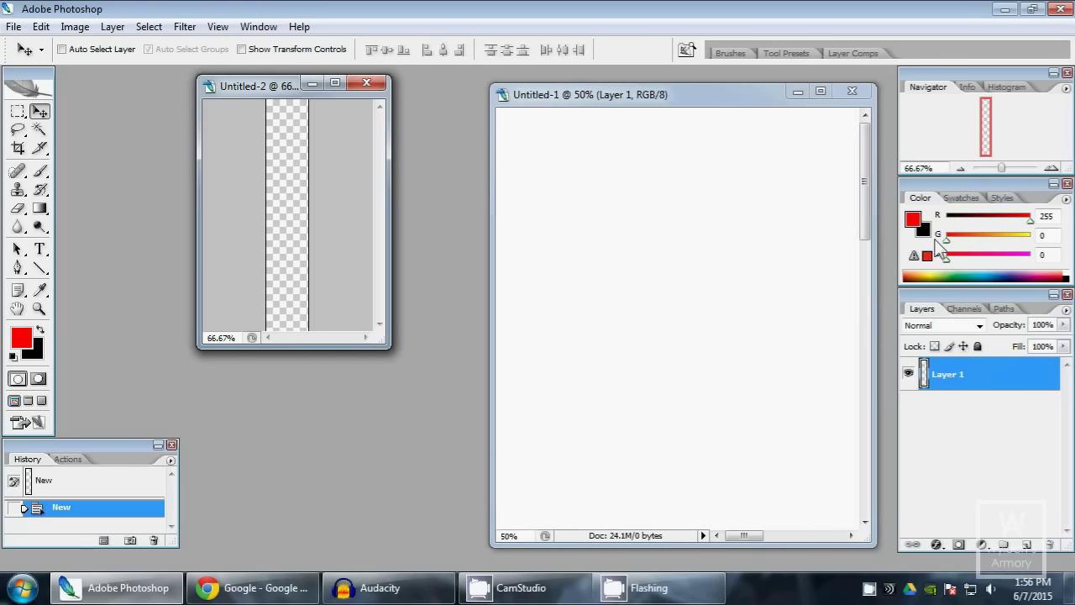
key("alt+BackSpace")
key("ctrl+a")
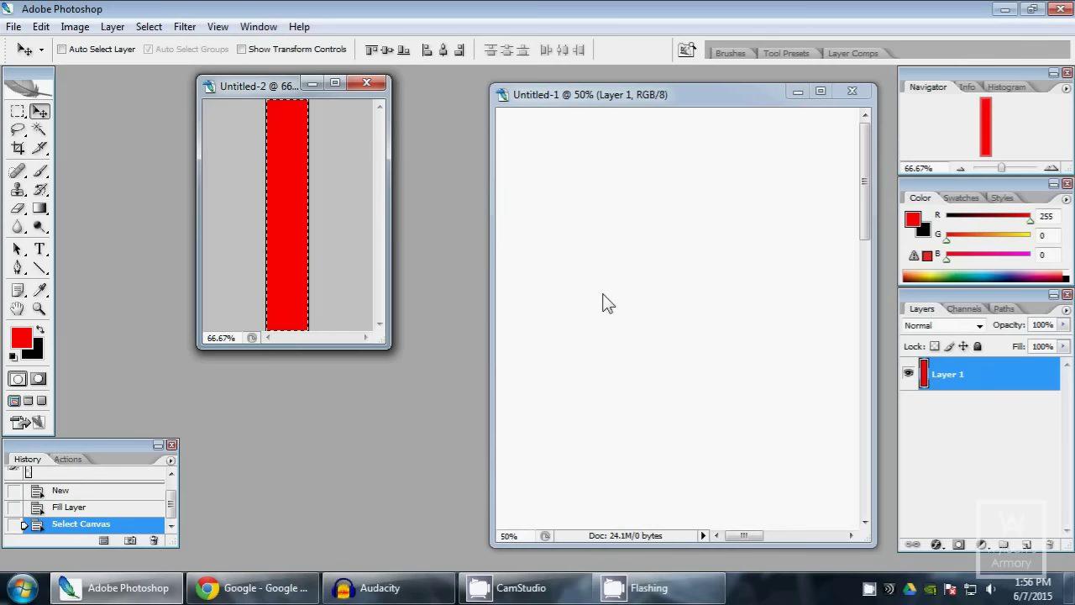
left_click(609, 273)
key("ctrl+v")
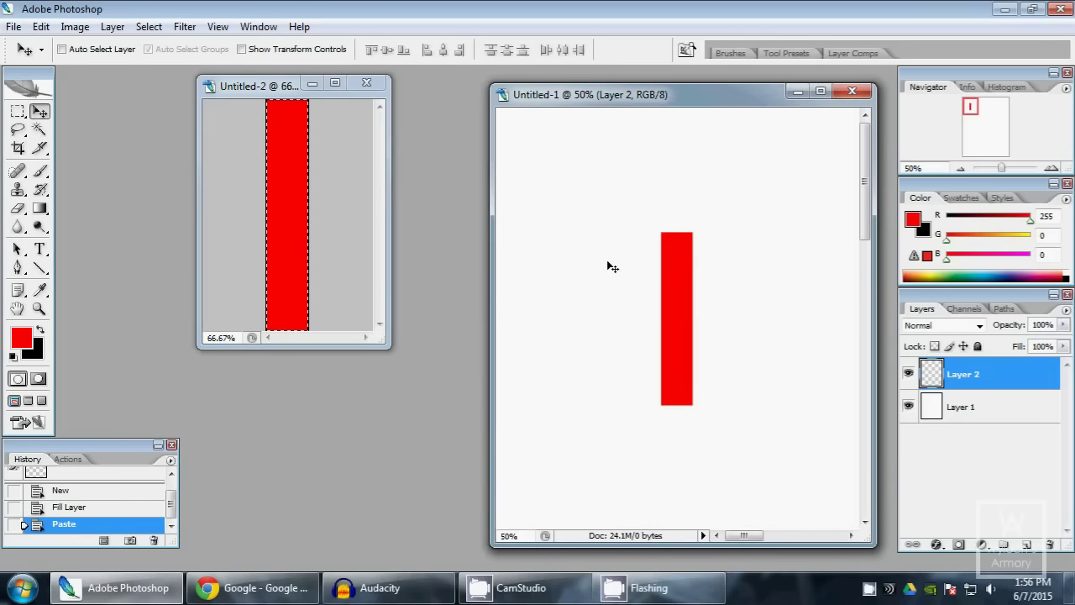
left_click(366, 83)
left_click(543, 232)
Move the red bar up and right and name its layer 'Gauge'
left_click_drag(602, 287, 640, 244)
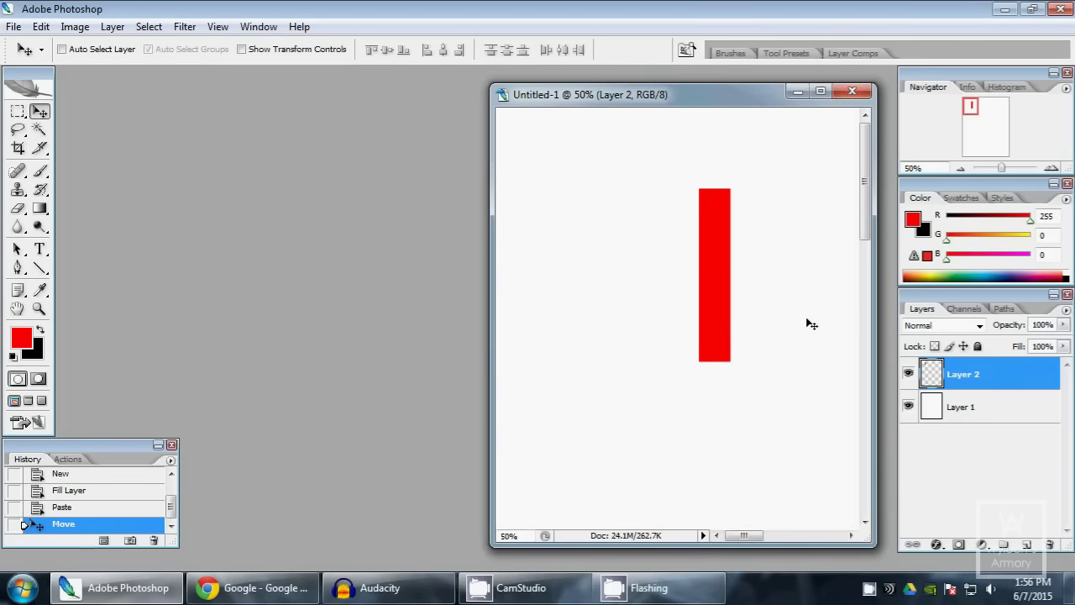
double_click(974, 378)
type("Gauge")
key("Return")
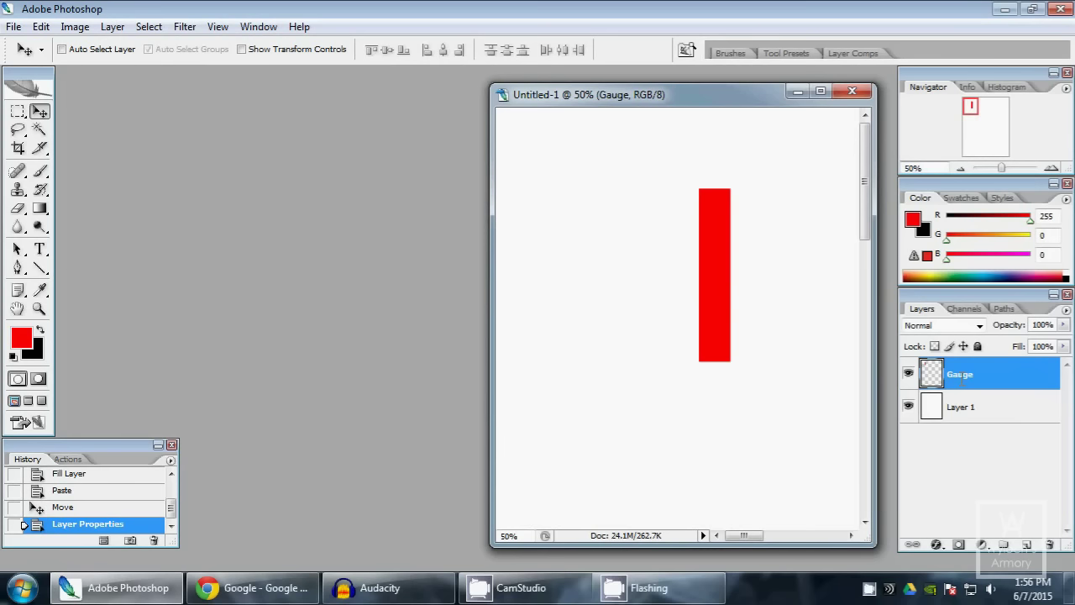
Create a new 1 × 0.12 inch document for the tab
key("ctrl+n")
left_click(508, 186)
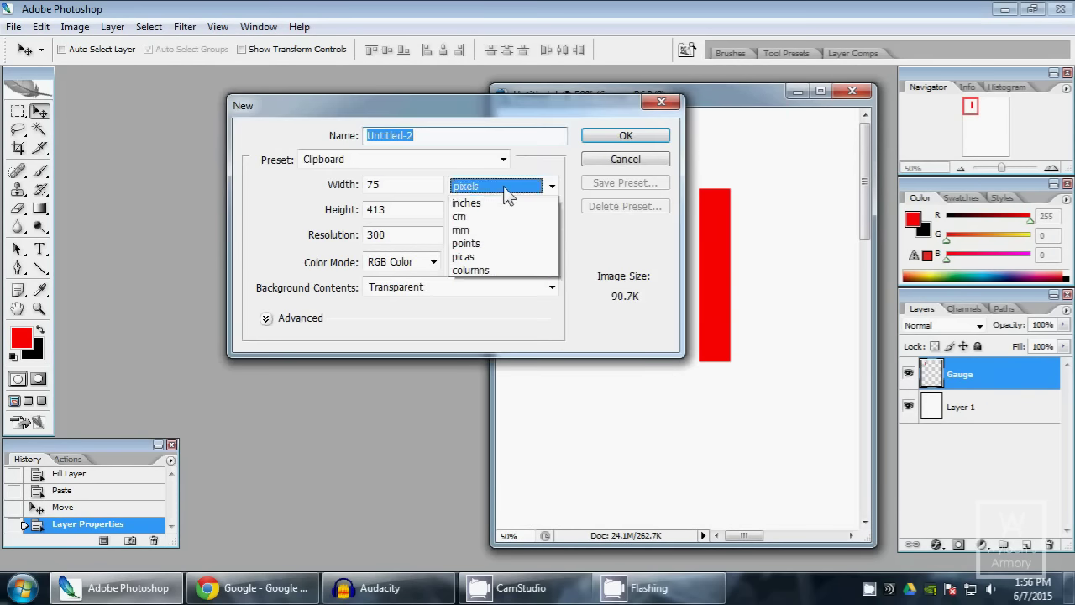
left_click(507, 221)
left_click_drag(417, 183, 274, 182)
type("1")
key("Tab")
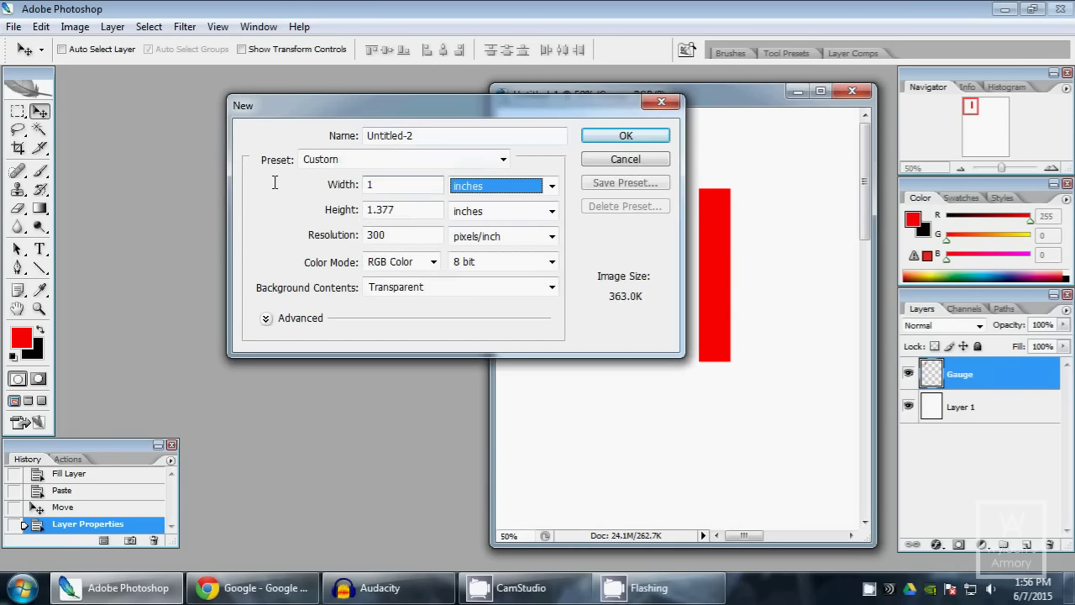
key("Tab")
type("1.")
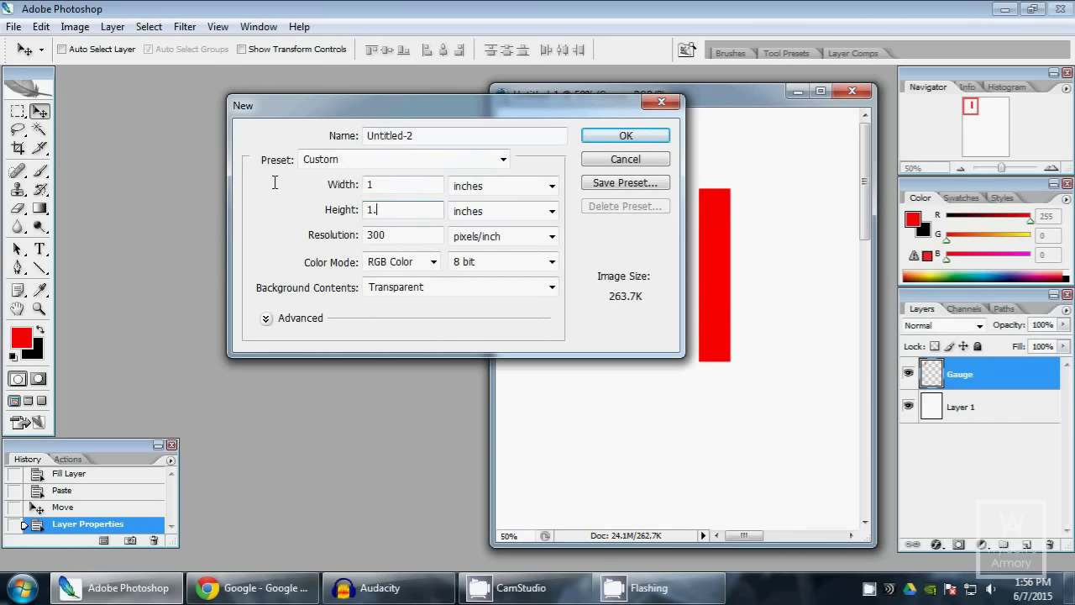
key("BackSpace")
key("BackSpace")
type(".12")
key("Return")
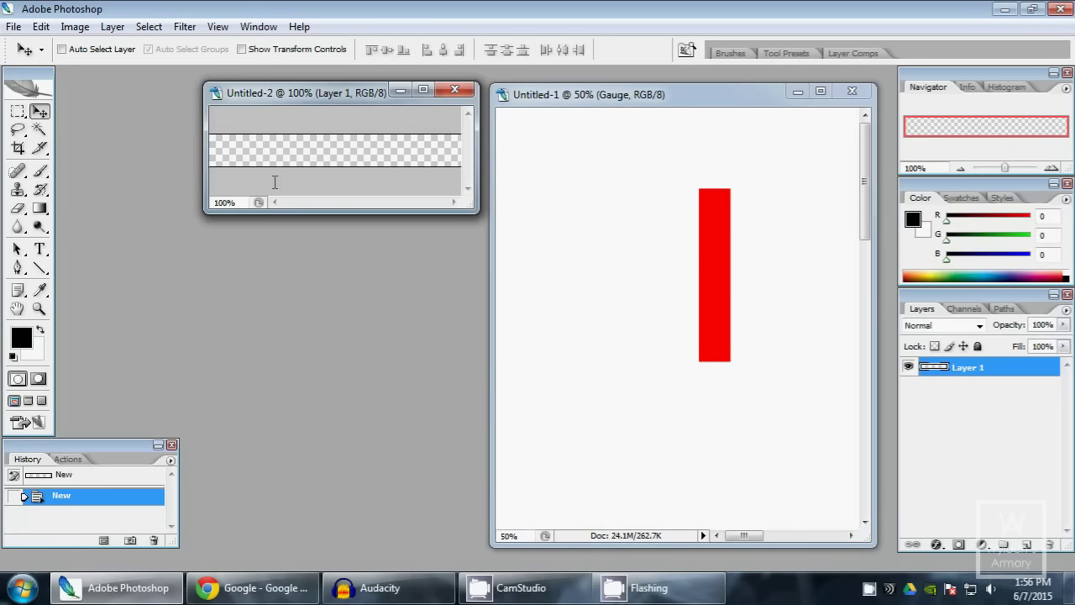
Fill it black, paste it into the letter page, and place it below-left of the gauge
key("alt+BackSpace")
key("ctrl+a")
left_click(573, 231)
key("ctrl+v")
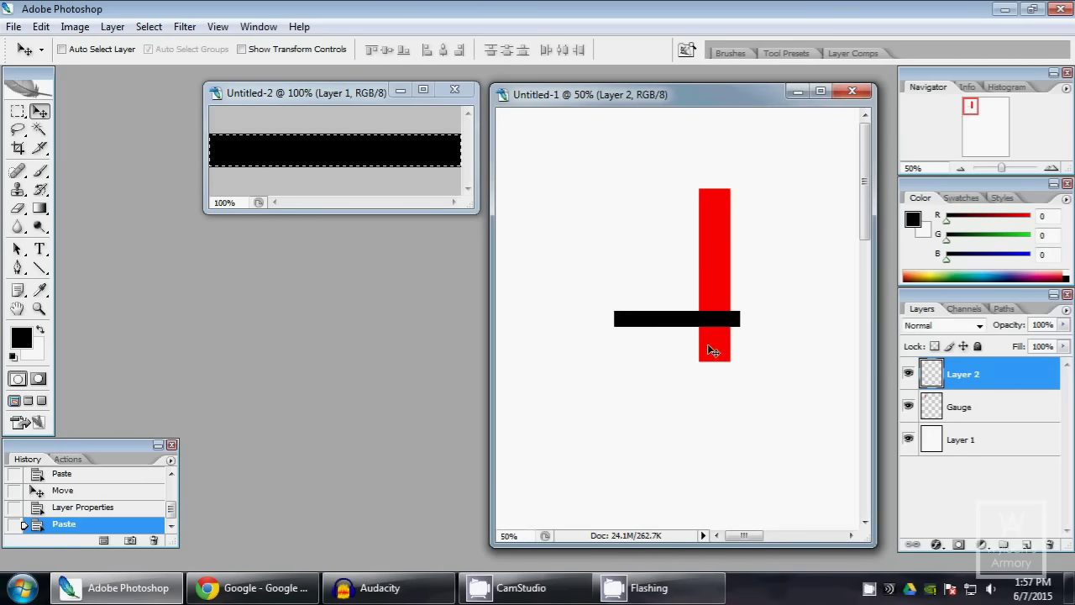
left_click_drag(684, 315, 643, 378)
Name the black bar's layer 'Tab' and close the small document without saving
double_click(959, 373)
type("Ta")
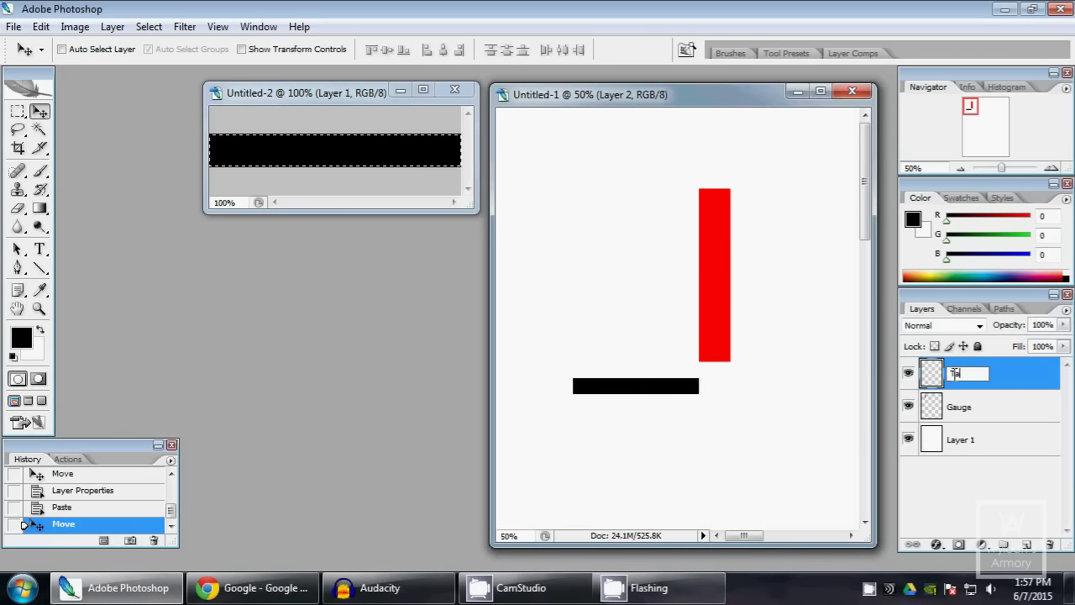
type("b")
key("Return")
left_click(454, 89)
left_click(542, 233)
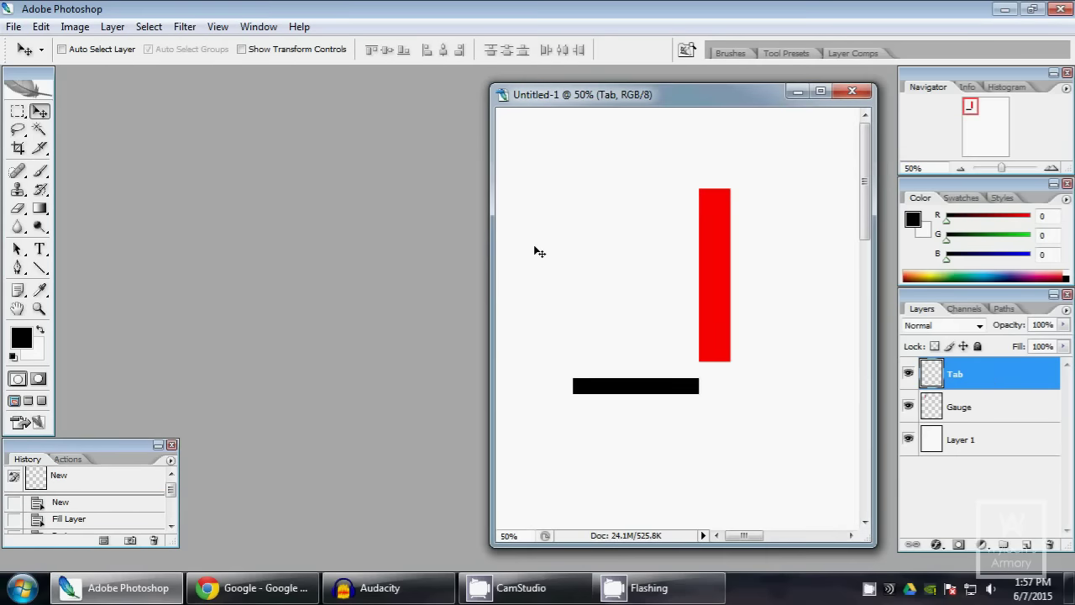
Search Google Images for 'orc' in Chrome
left_click(282, 587)
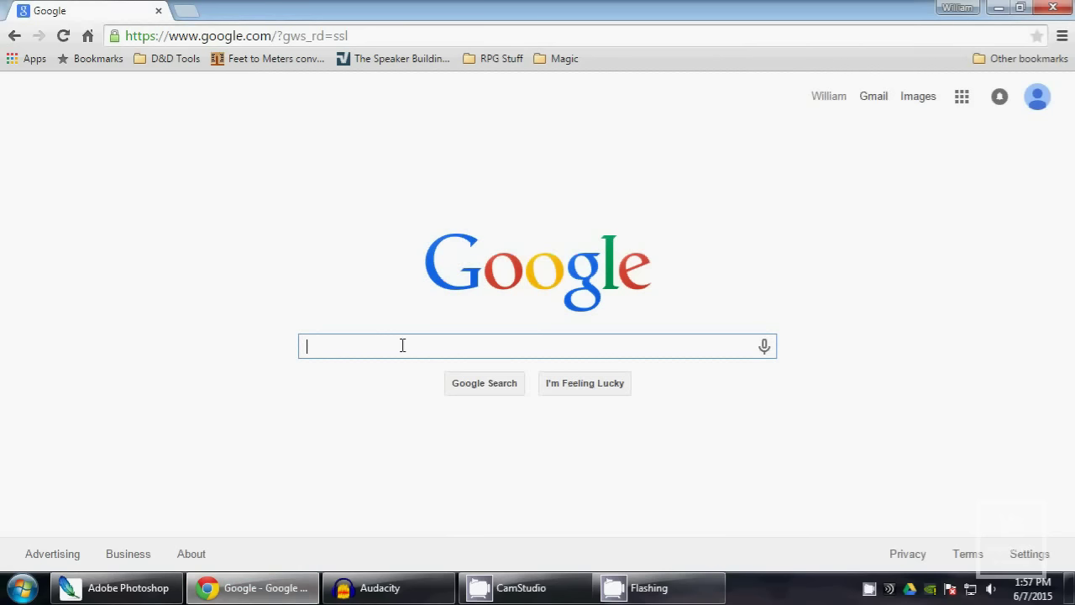
type("orc")
key("Return")
left_click(178, 148)
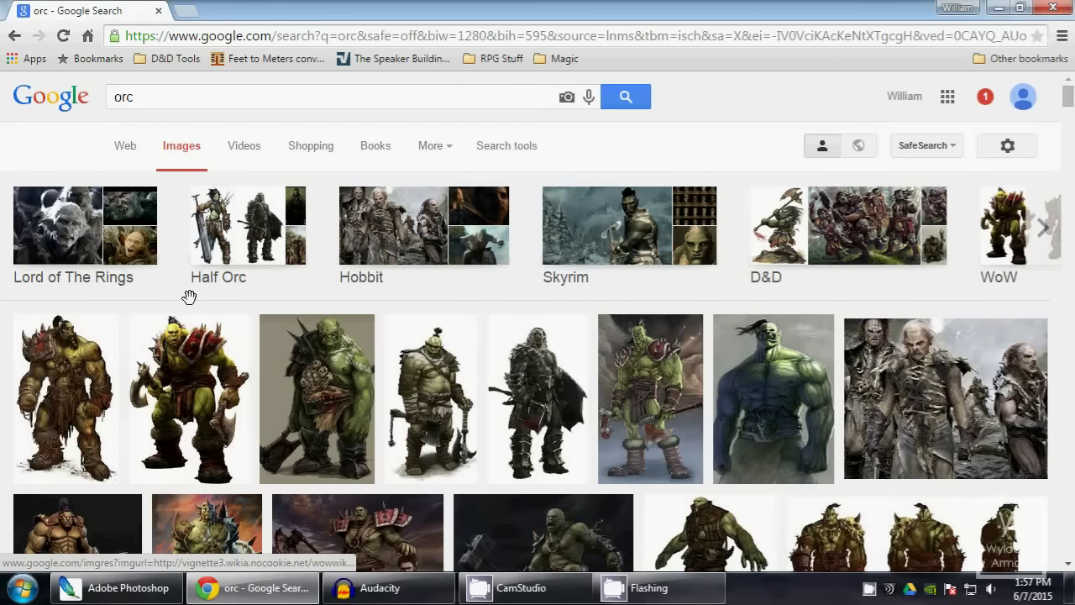
Open the Orc warrior by dimelife image at full size and copy it
left_click(430, 372)
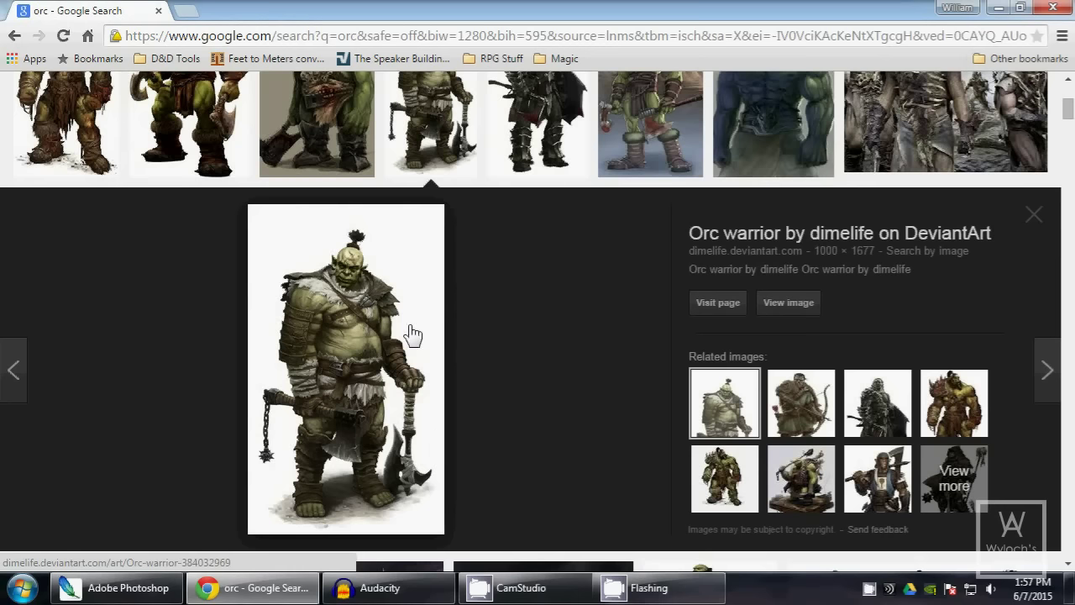
left_click(765, 305)
right_click(156, 267)
left_click(184, 322)
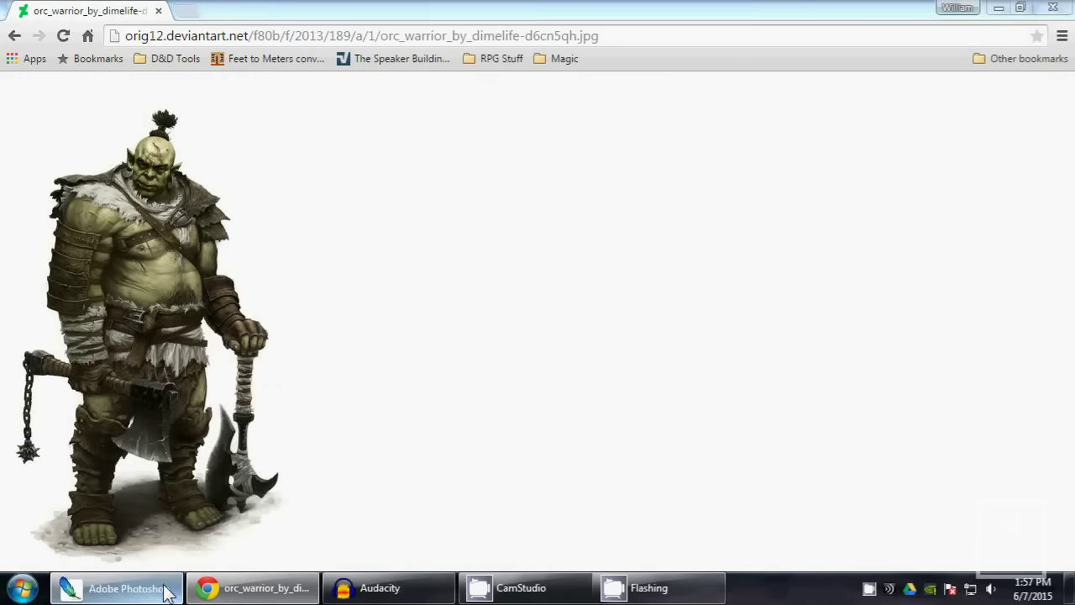
left_click(113, 588)
key("ctrl+n")
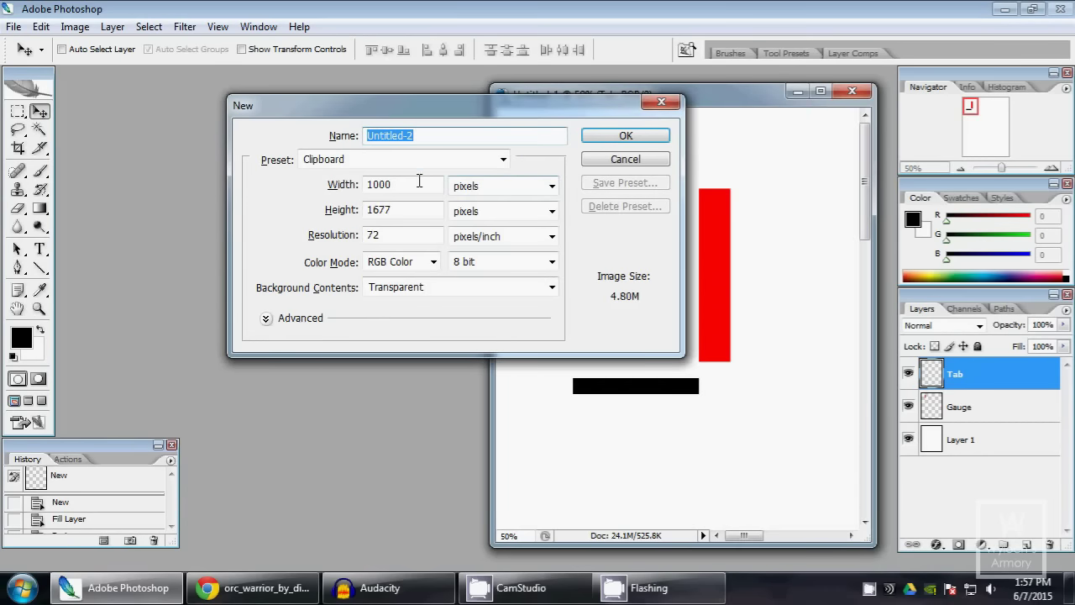
Create a document sized to the copied image, paste the orc, and zoom to 50%
left_click_drag(411, 183, 363, 220)
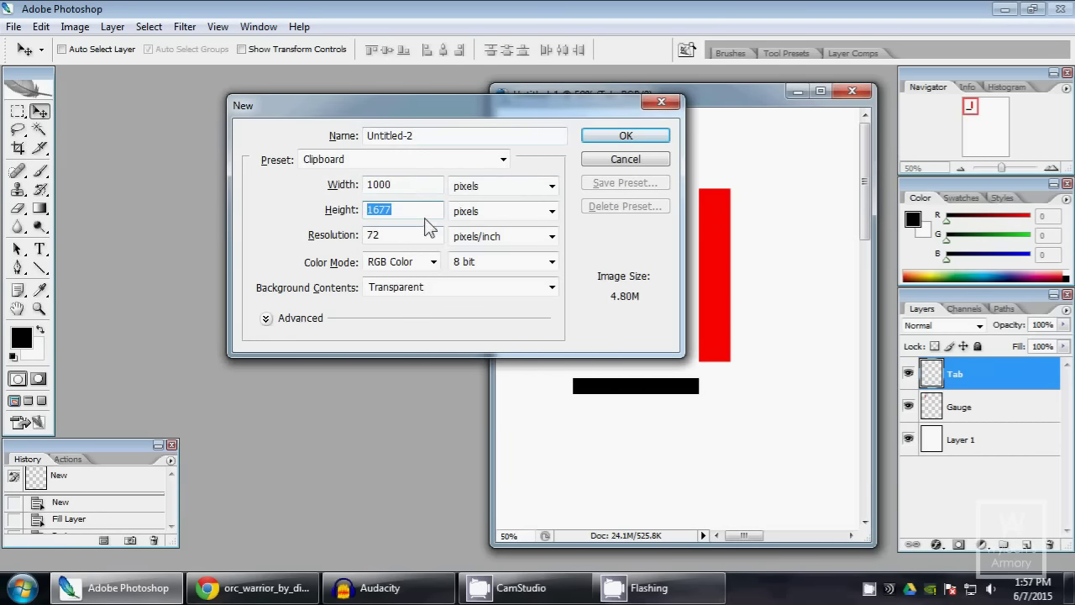
left_click(592, 137)
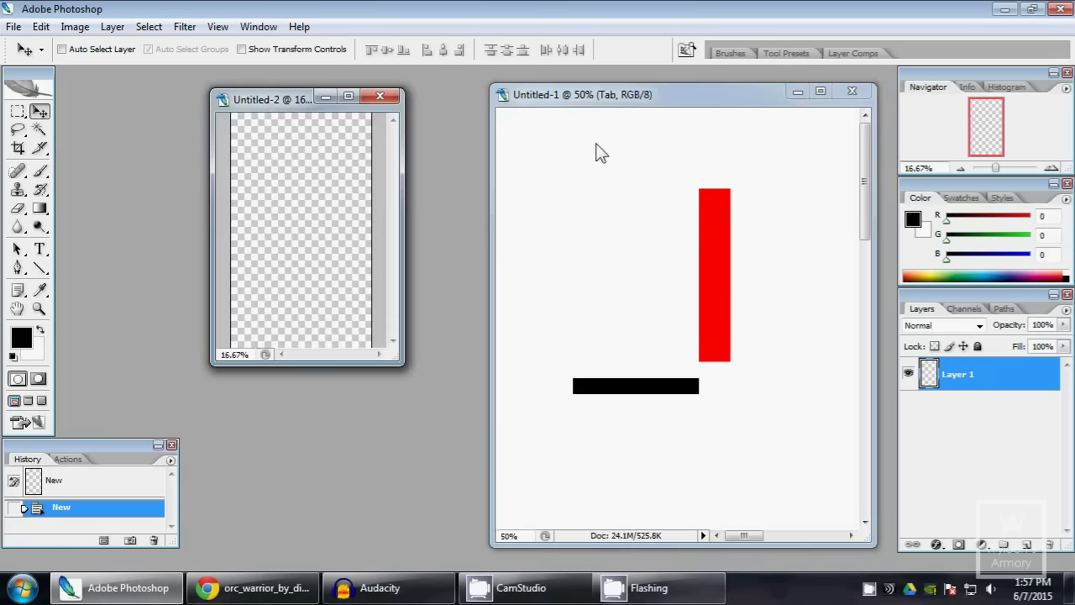
key("ctrl+v")
left_click_drag(402, 348, 585, 520)
left_click(924, 168)
type("50")
key("Return")
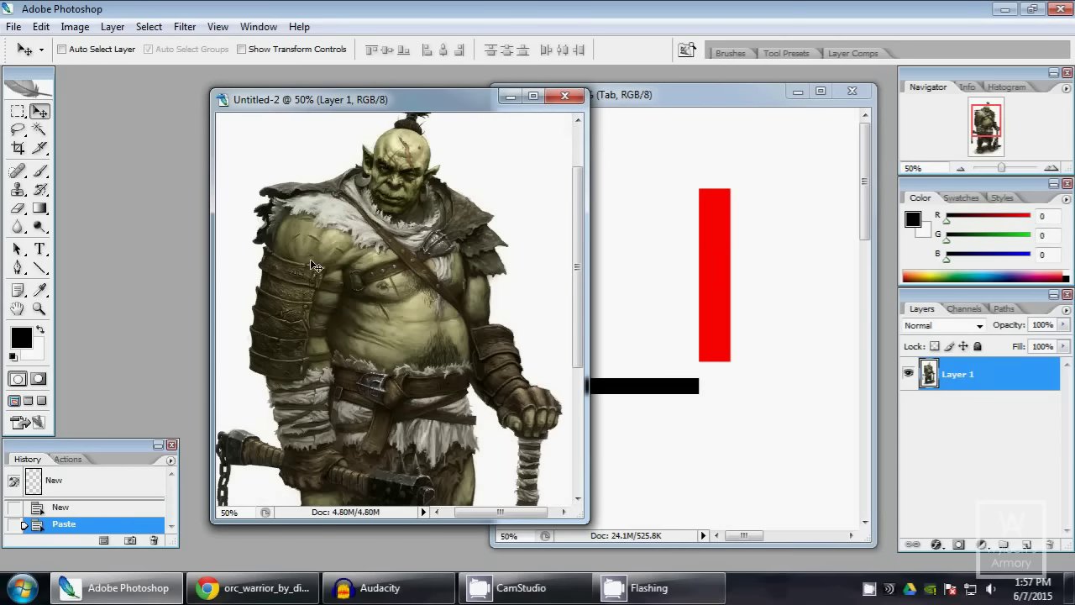
Clear the white background, including around the axe handle and between the legs, with the Magic Wand
left_click(40, 131)
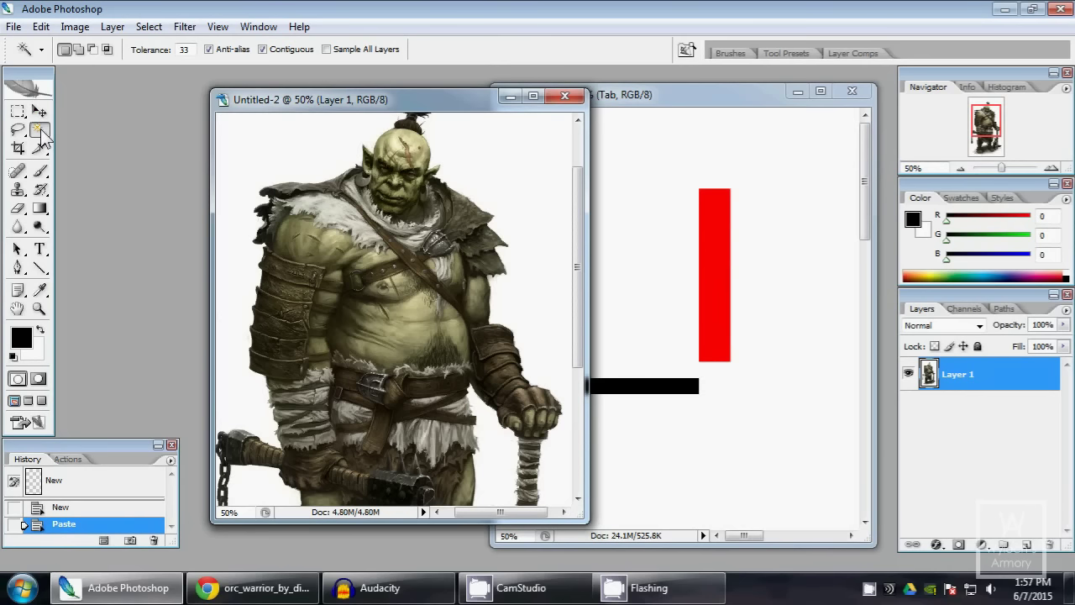
left_click(252, 128)
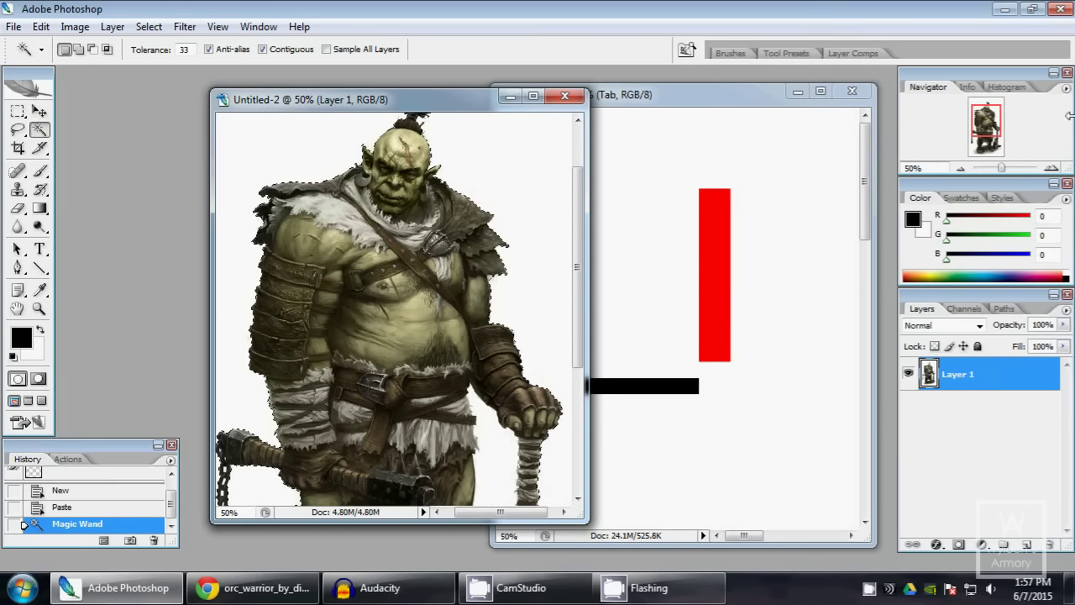
key("Delete")
left_click(962, 170)
left_click(962, 171)
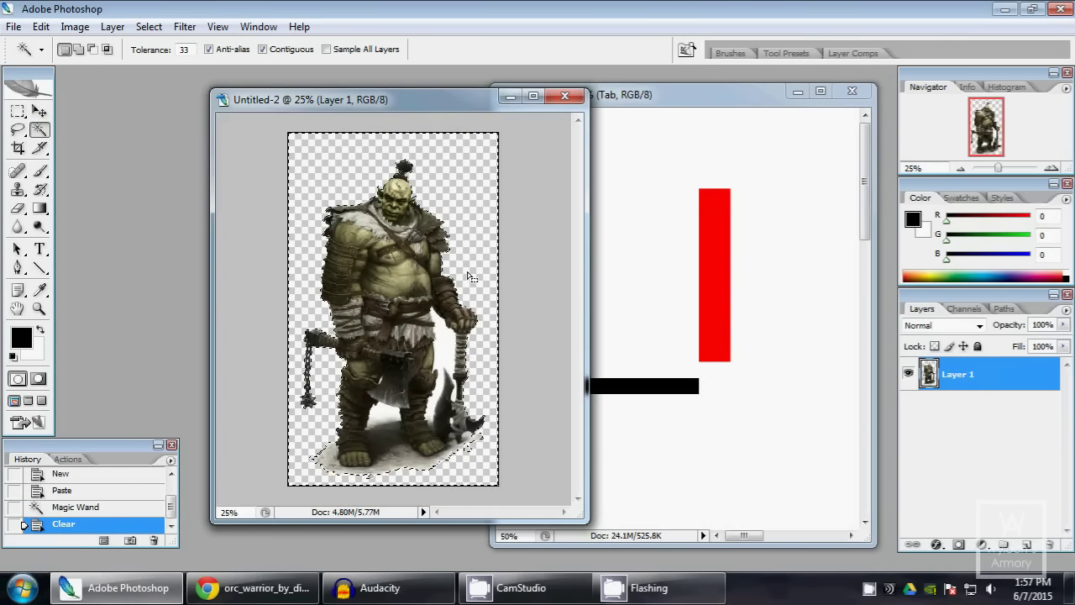
key("ctrl+d")
left_click(444, 353)
key("Delete")
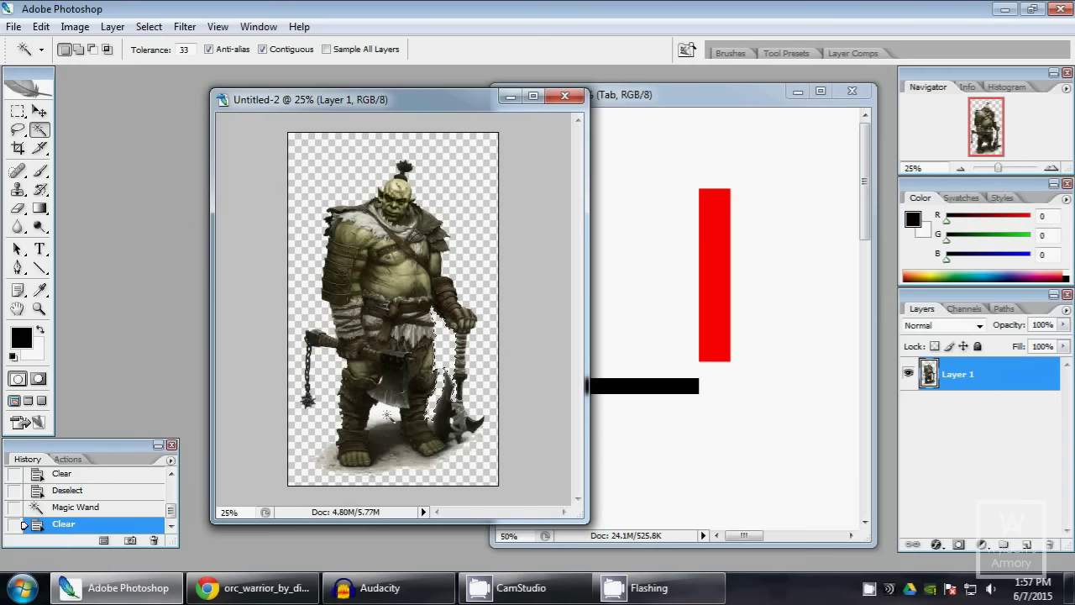
left_click(386, 414)
key("Delete")
left_click(382, 446)
key("ctrl+d")
Lasso and delete the shadow under the orc's feet, then select the whole image
left_click(17, 130)
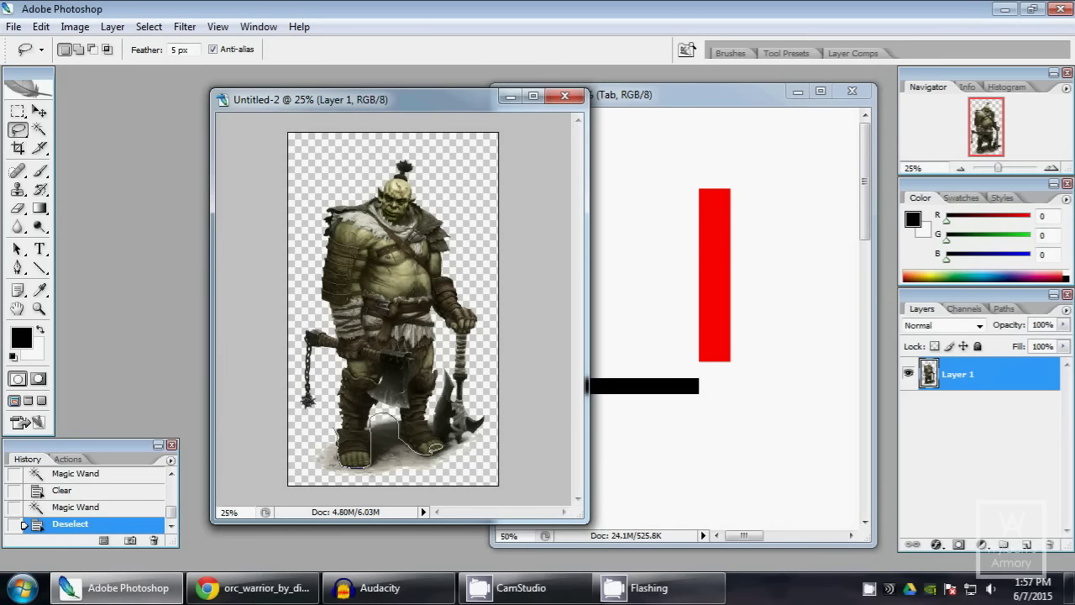
mouse_move(475, 442)
left_mouse_down()
mouse_move(306, 529)
mouse_move(168, 401)
left_mouse_up()
key("Delete")
key("ctrl+d")
key("ctrl+a")
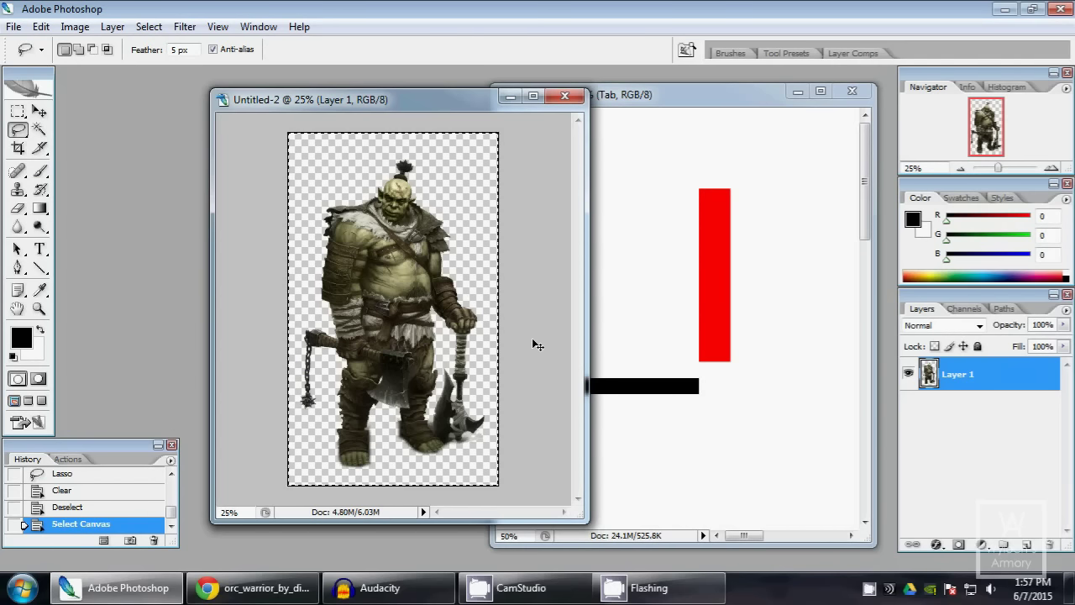
left_click(712, 303)
Paste the orc into the letter page, discard the orc document, and name the layer 'Orc'
key("ctrl+v")
key("ctrl+Tab")
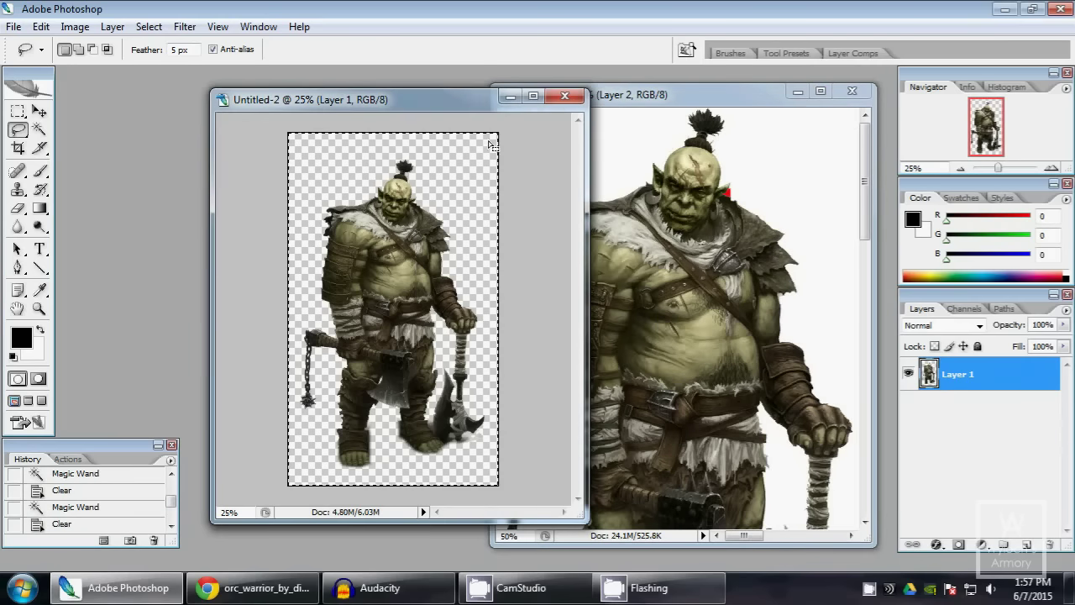
left_click(564, 95)
left_click(543, 235)
left_click_drag(494, 271, 270, 280)
double_click(965, 381)
type("Orc")
key("Return")
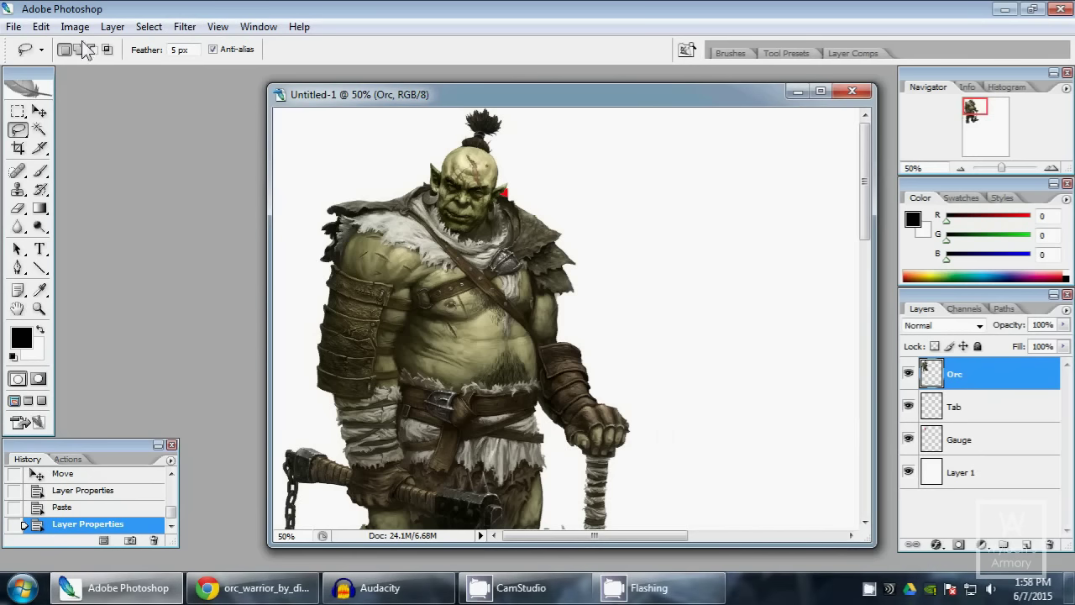
Free Transform the orc to about 33.5% and position it beside the gauge
left_click(39, 110)
left_click_drag(449, 270, 481, 288)
key("ctrl+t")
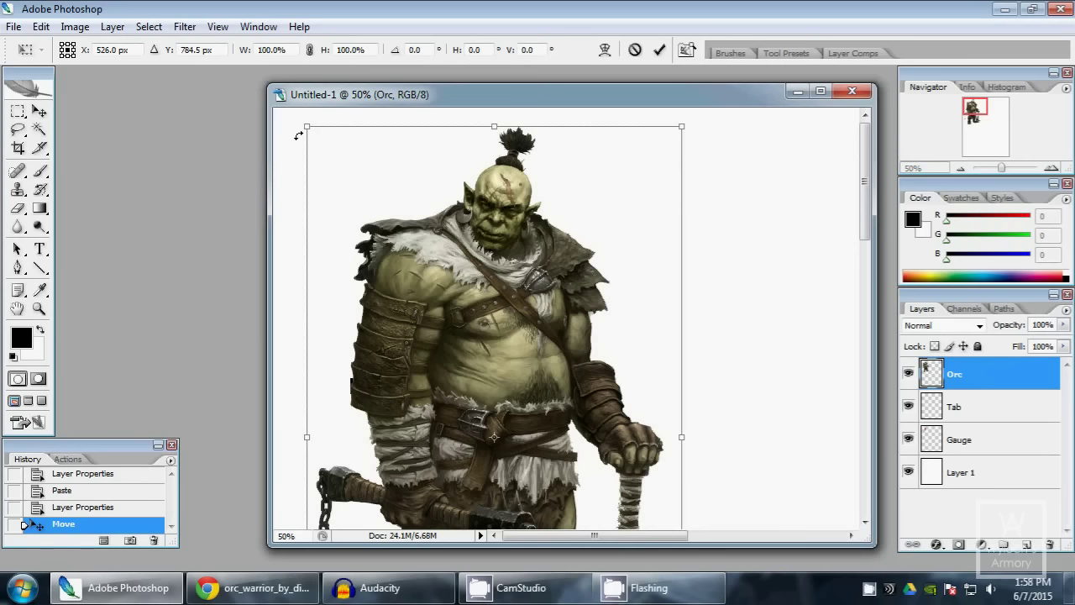
left_click_drag(306, 124, 387, 176)
left_click_drag(331, 128, 392, 228)
left_click_drag(440, 309, 450, 259)
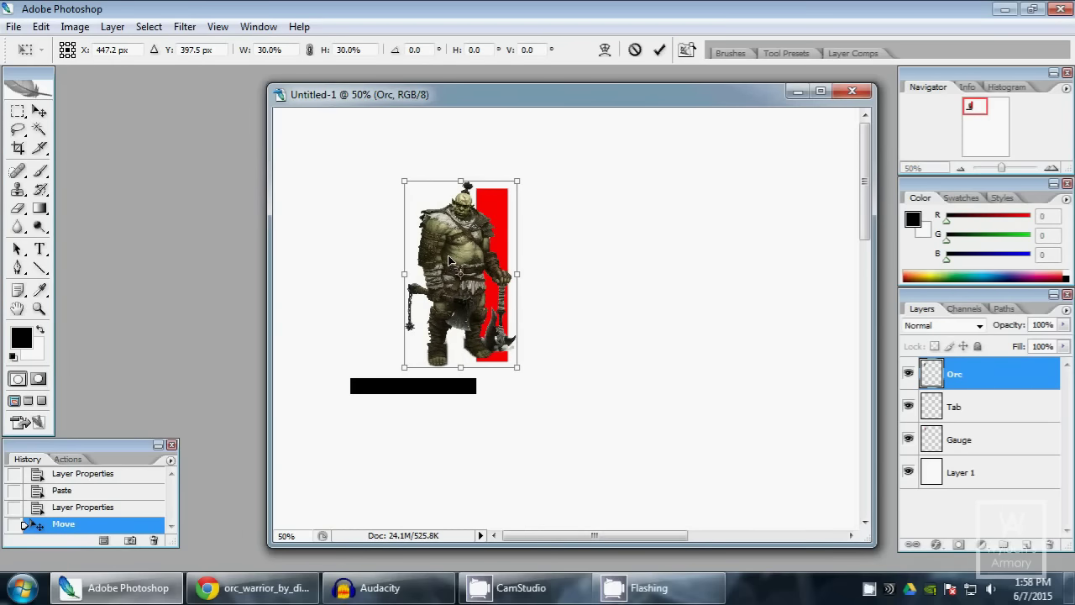
key("Down")
key("Down")
key("Down")
key("Down")
key("Down")
key("Down")
key("Down")
key("Down")
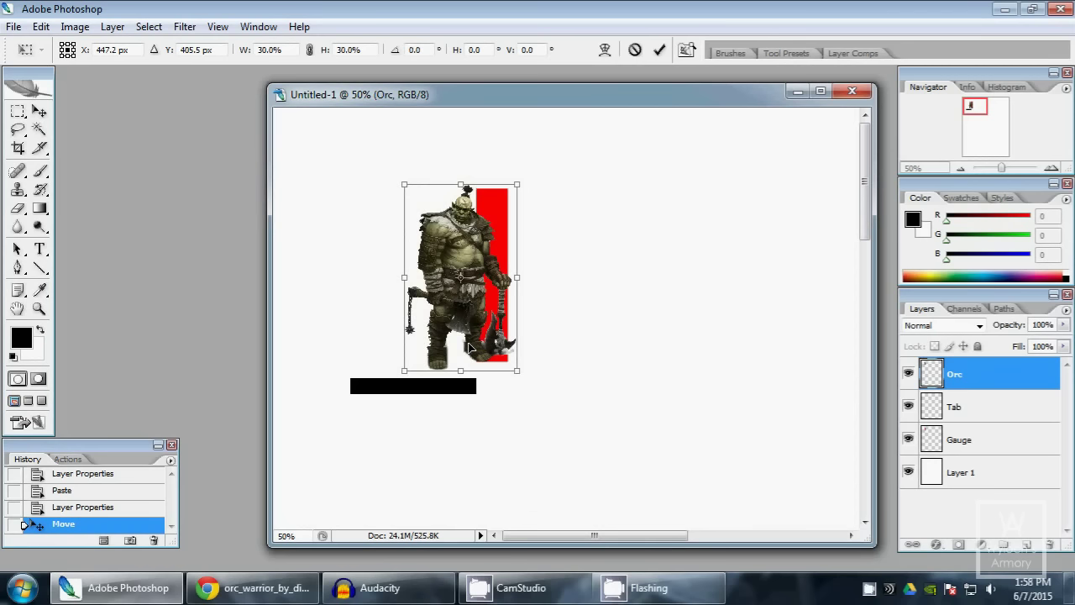
key("Up")
key("Up")
key("Up")
key("Up")
key("Up")
key("Up")
left_click_drag(405, 184, 392, 166)
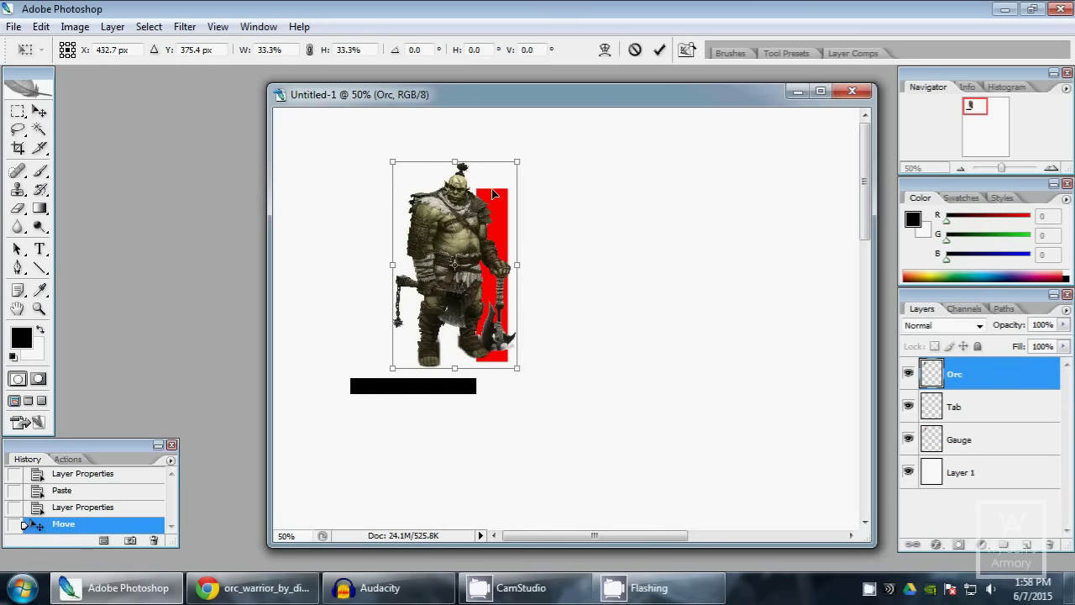
left_click_drag(394, 167, 394, 166)
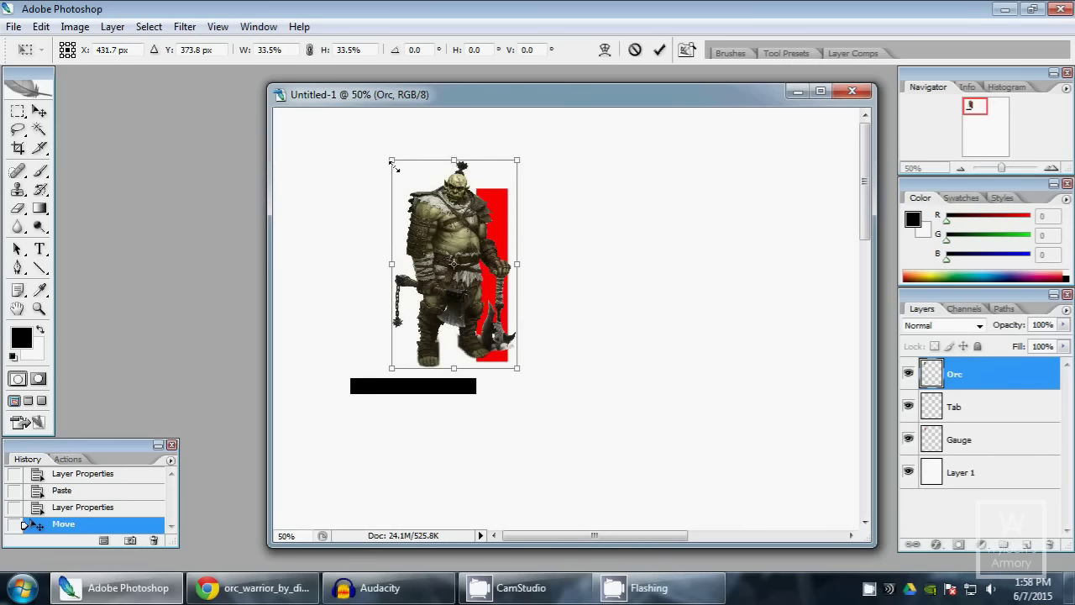
key("Return")
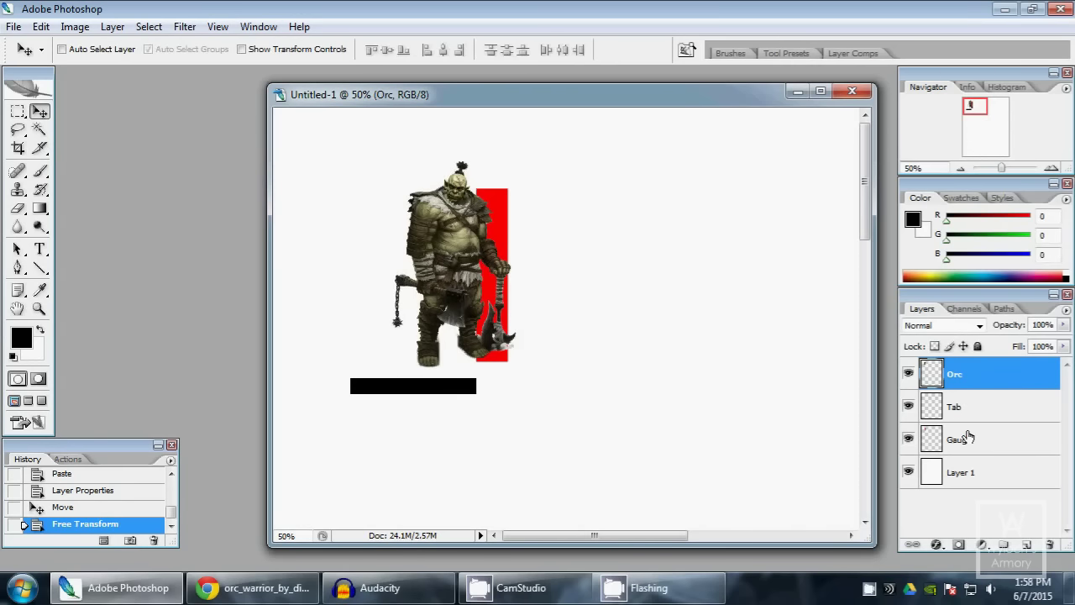
Delete the Gauge layer and shift the orc slightly down and left
right_click(967, 437)
left_click(944, 112)
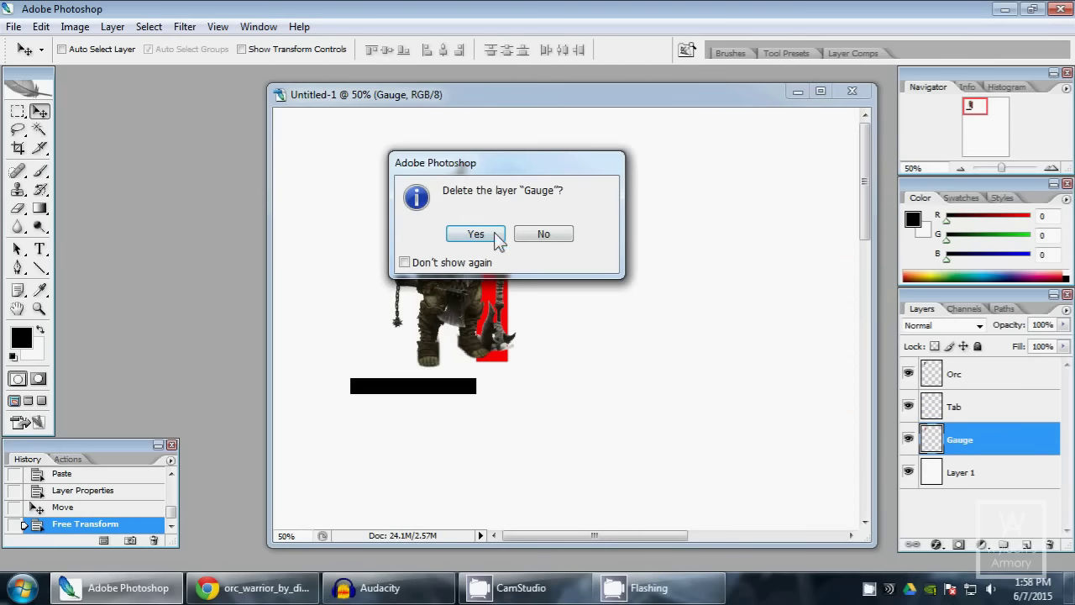
left_click(470, 241)
left_click(958, 374)
left_click_drag(541, 299, 520, 311)
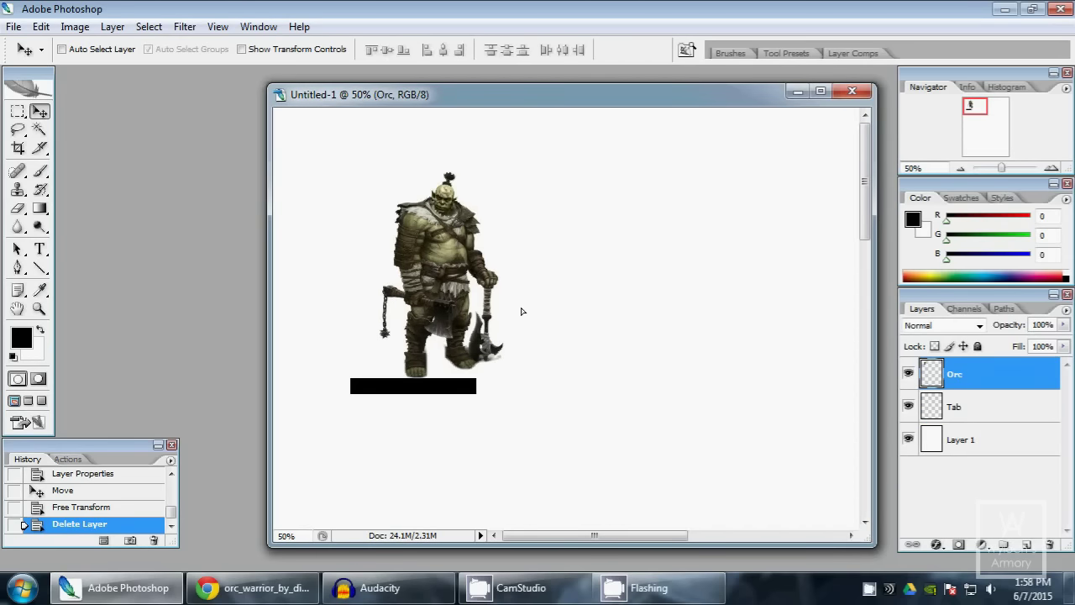
Apply Hue/Saturation with Saturation +51 and Lightness +10, then stand the orc on the black tab
left_click(75, 26)
mouse_move(199, 70)
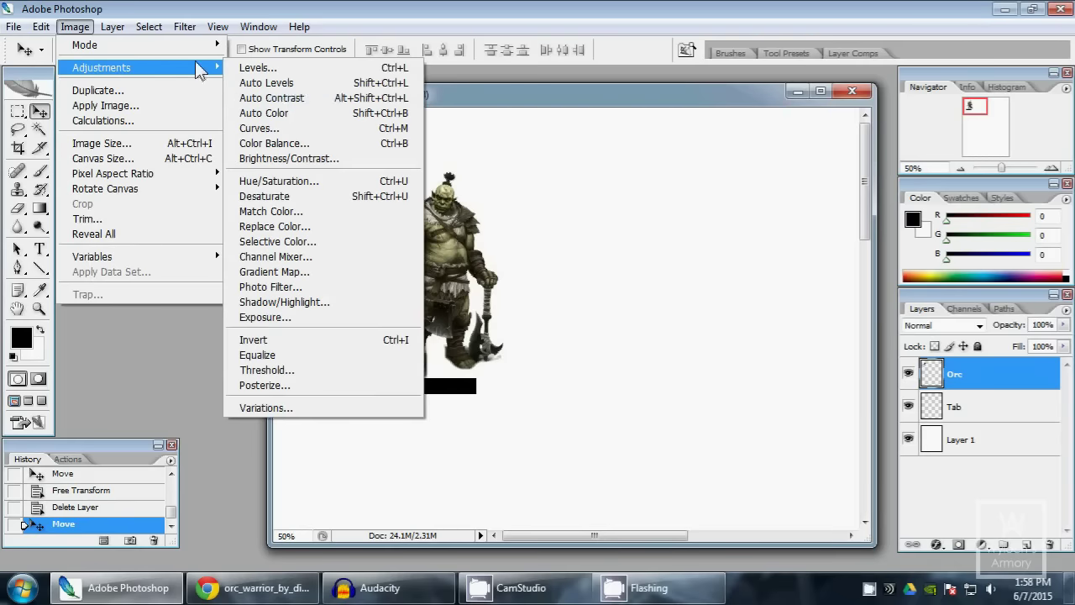
left_click(335, 182)
left_click_drag(225, 479, 240, 478)
left_click_drag(203, 522, 211, 523)
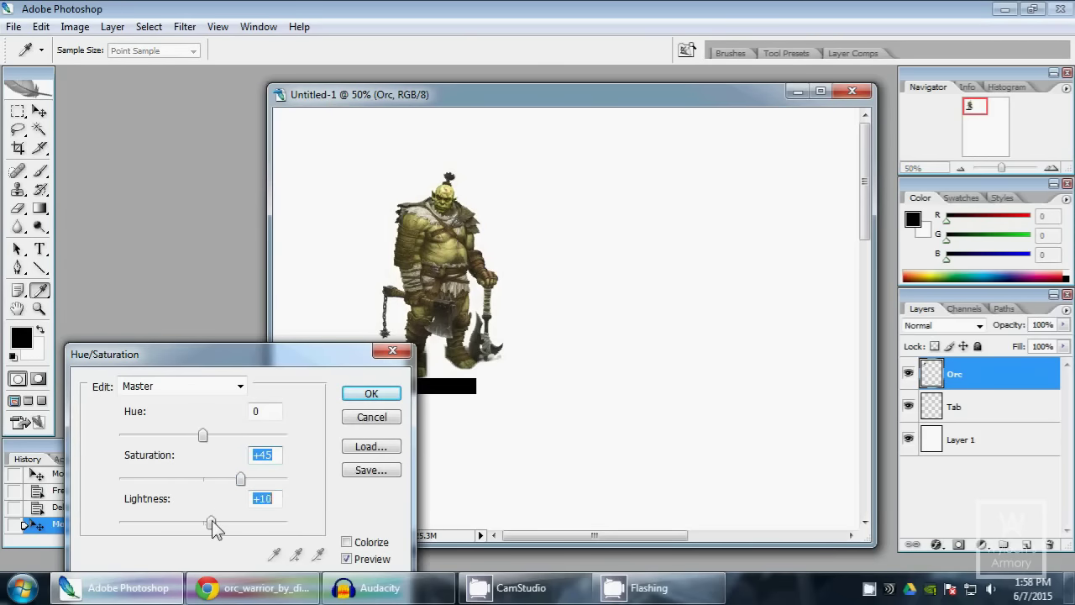
left_click(246, 480)
left_click(380, 394)
left_click_drag(517, 330, 489, 322)
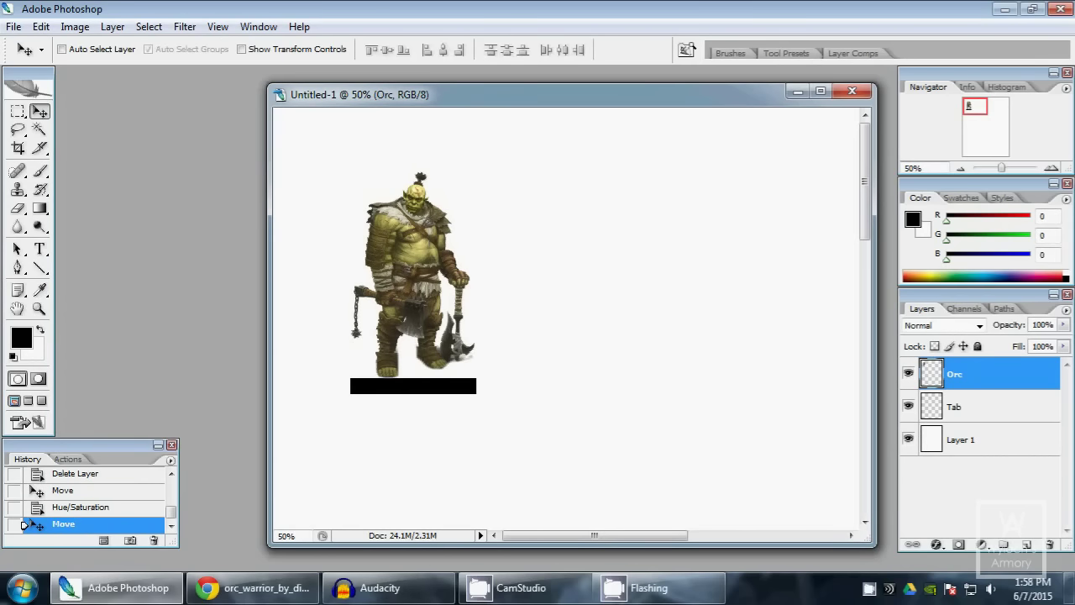
Select the orc by subtracting the white background, then expand the selection by 10 pixels
left_click(39, 131)
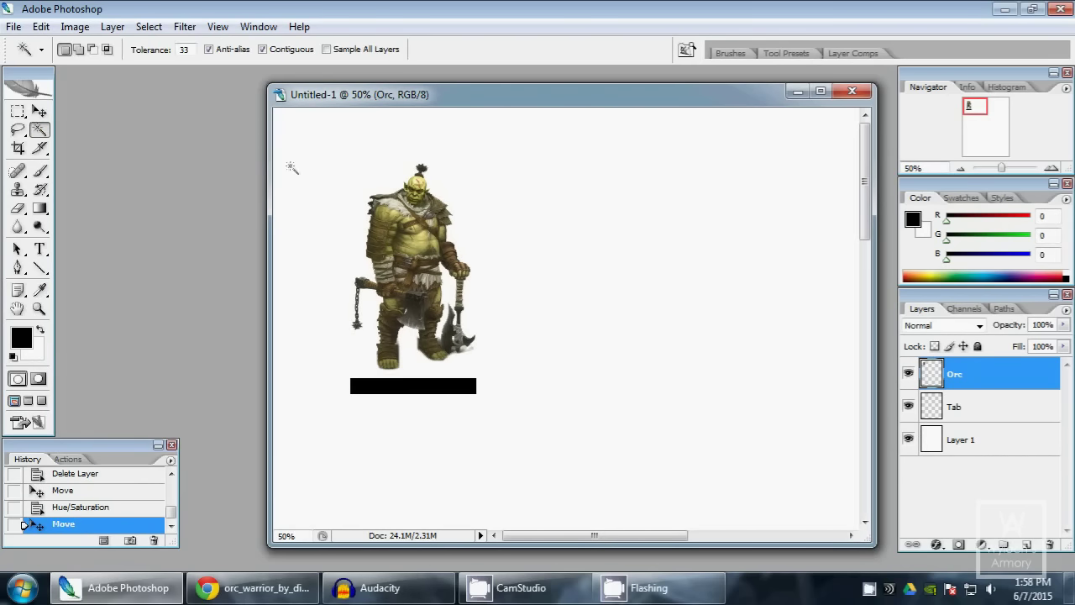
key("ctrl+a")
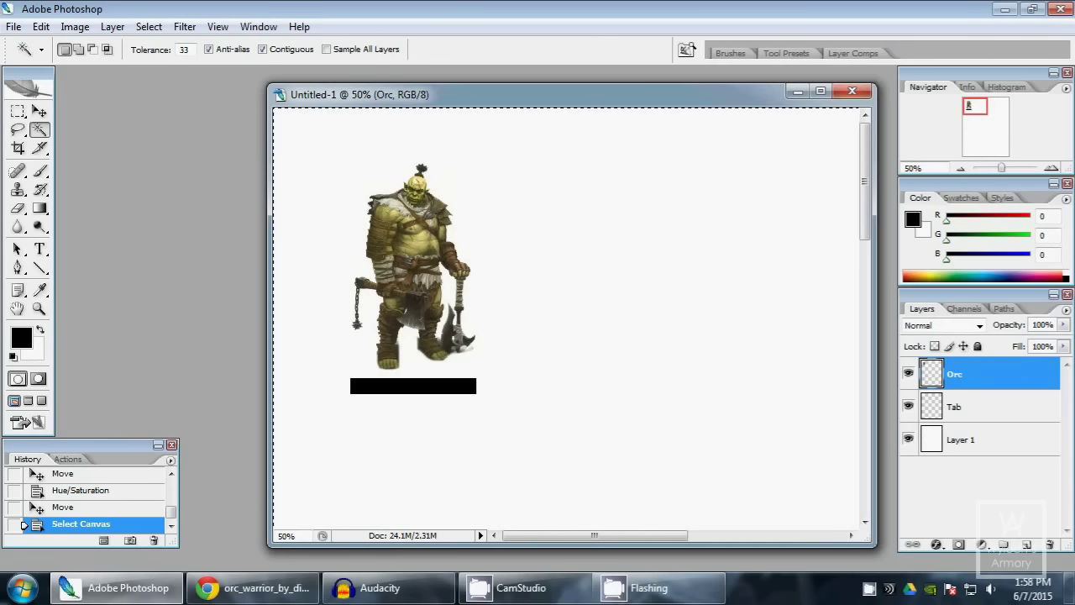
key("alt")
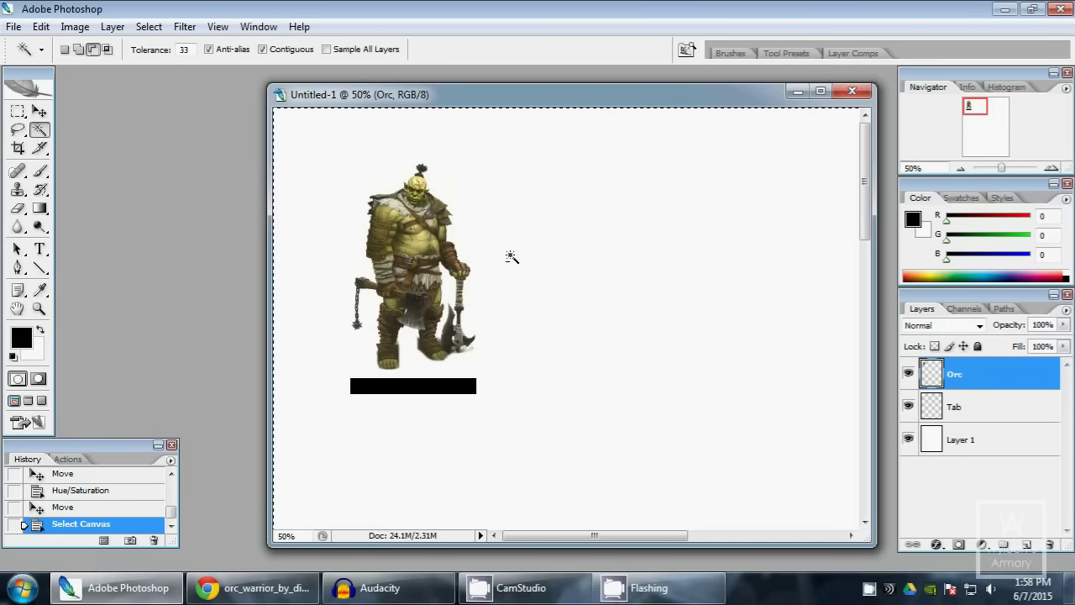
left_click(514, 203, "alt")
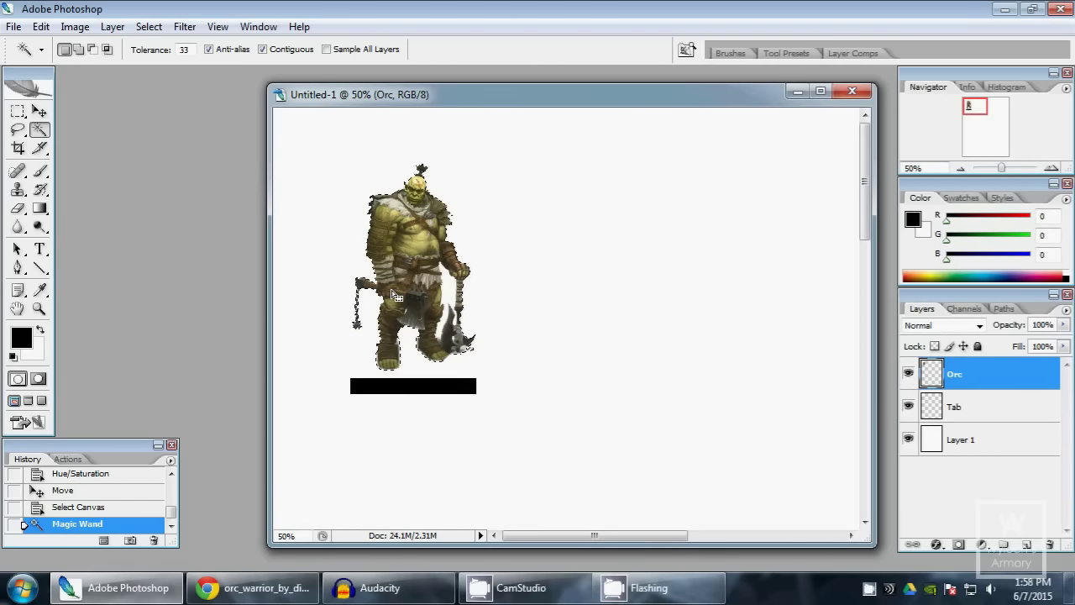
left_click(143, 30)
mouse_move(211, 206)
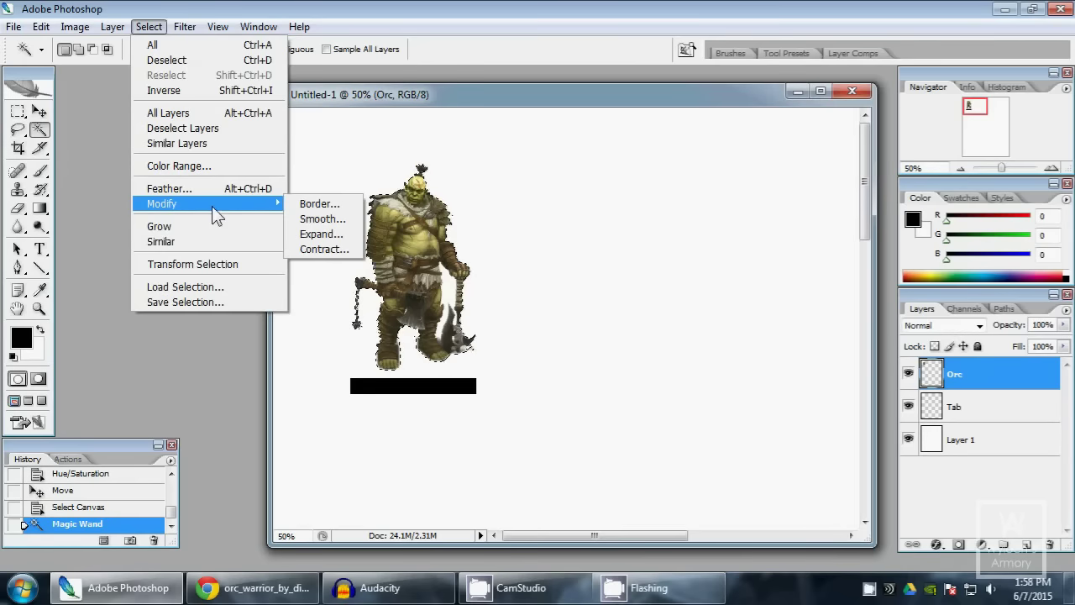
left_click(319, 232)
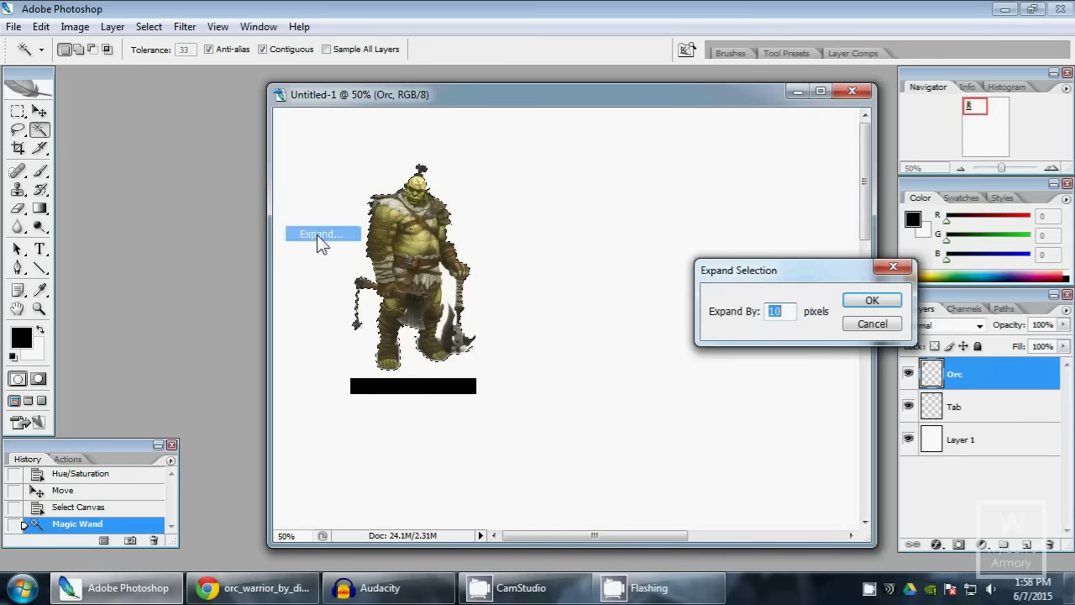
left_click(867, 306)
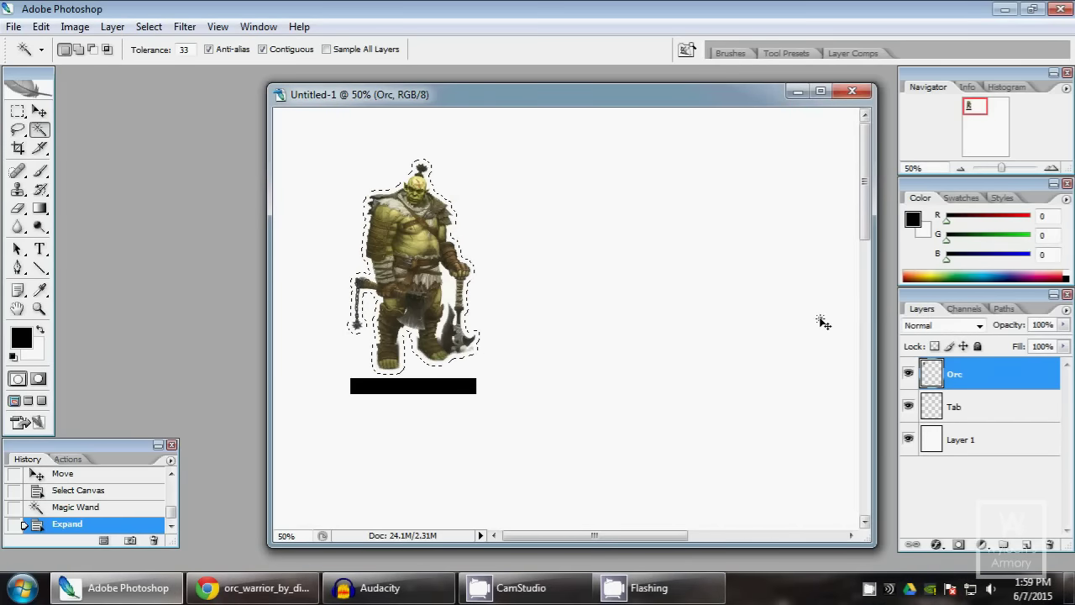
Fill the expanded selection black on a new layer named Shadow, placed beneath the Orc layer
key("ctrl+shift+n")
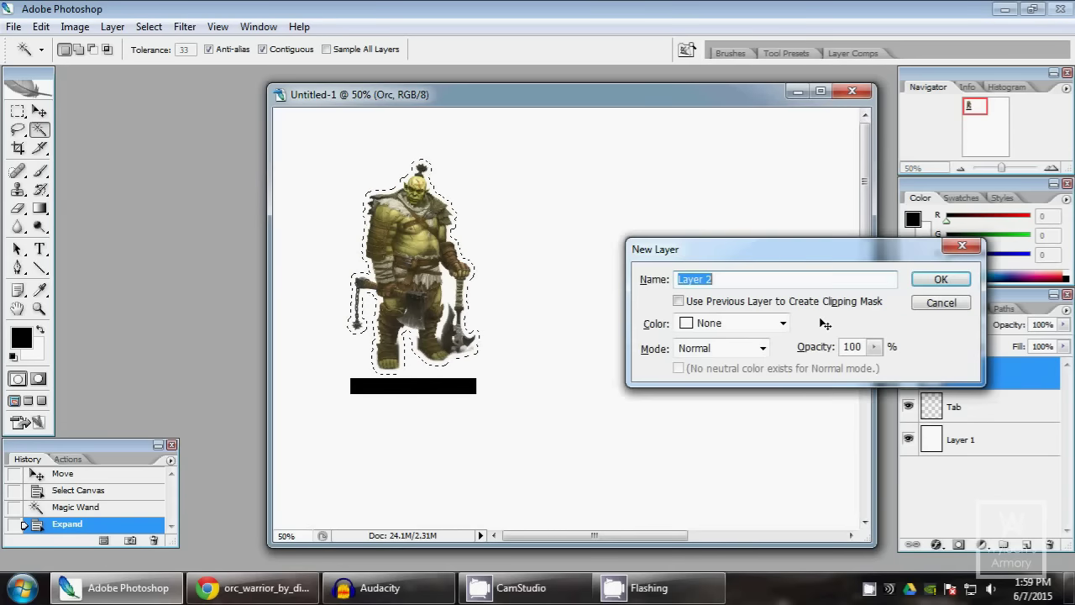
key("Return")
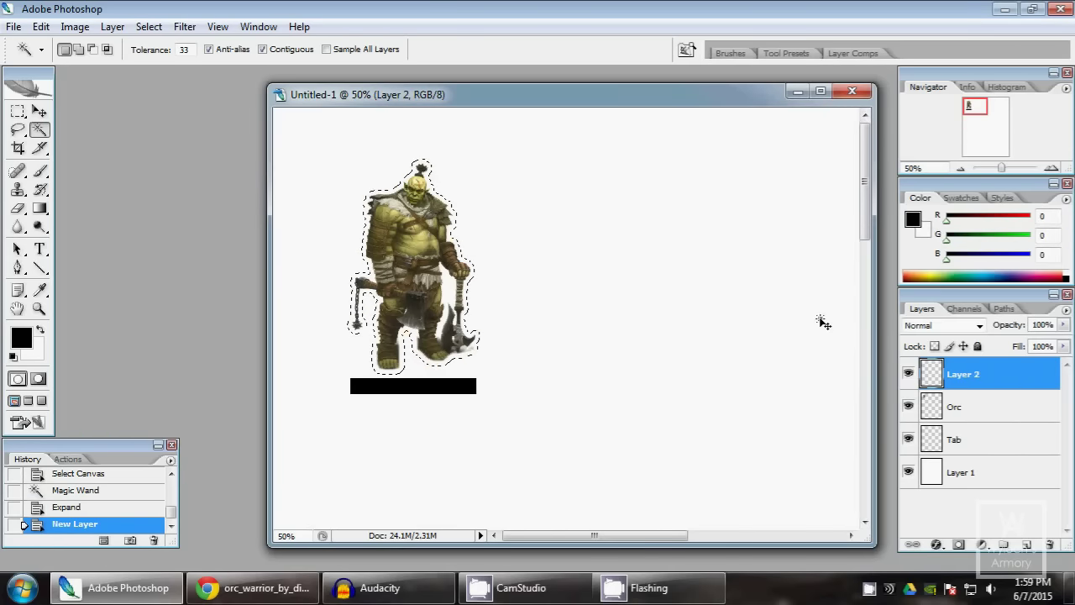
key("alt+BackSpace")
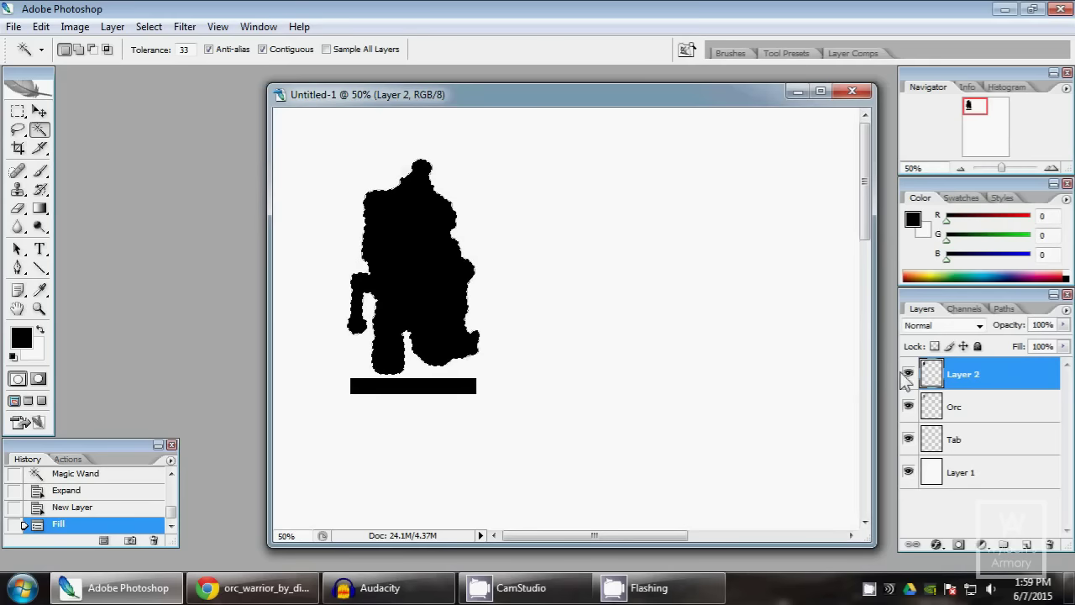
double_click(963, 374)
type("Shadow")
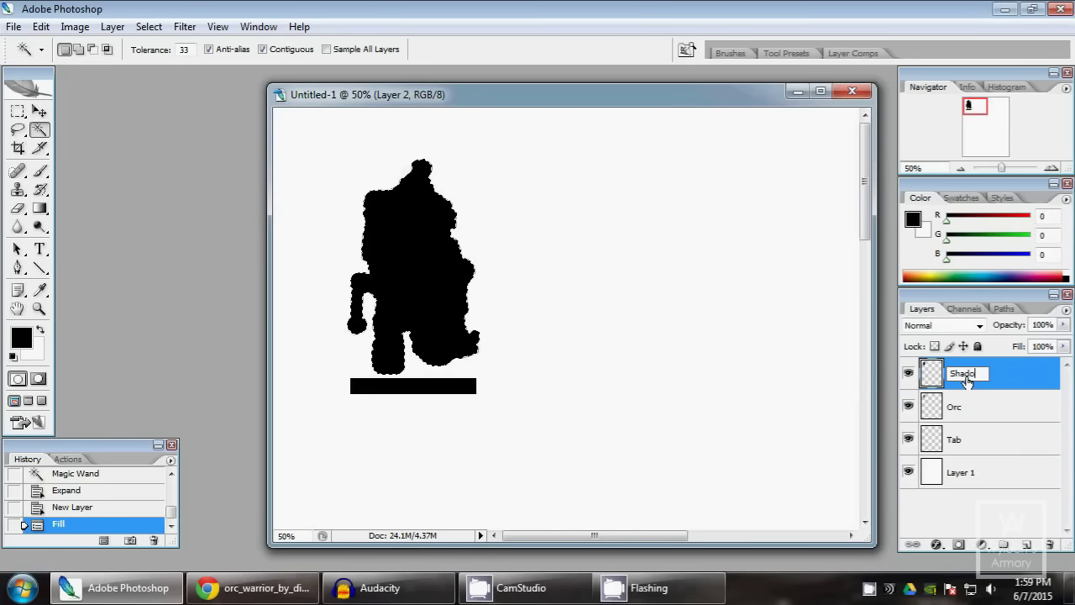
key("Return")
left_click_drag(955, 387, 964, 422)
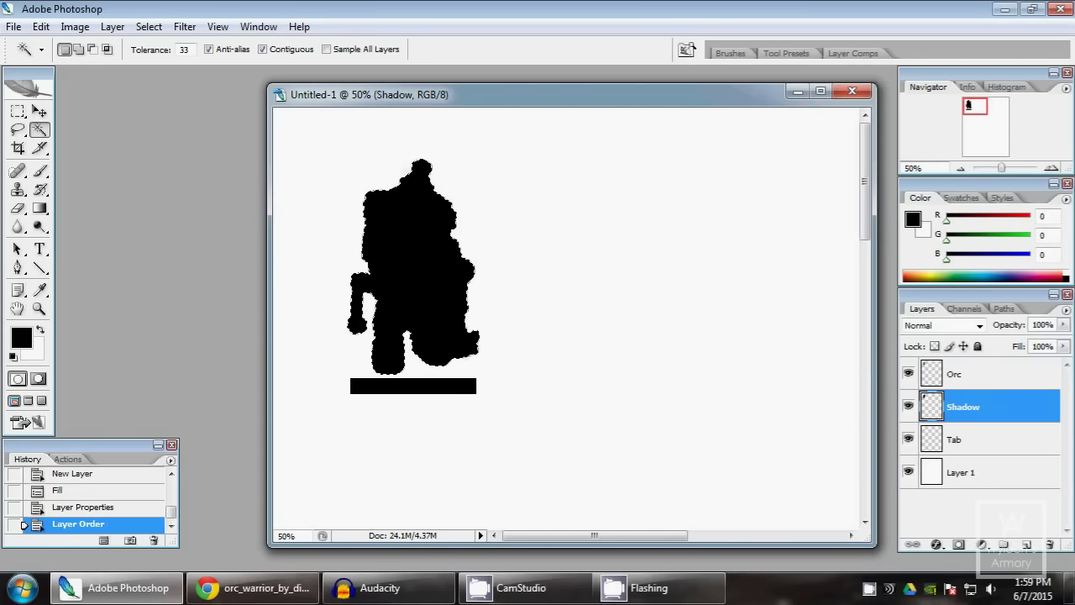
key("ctrl+d")
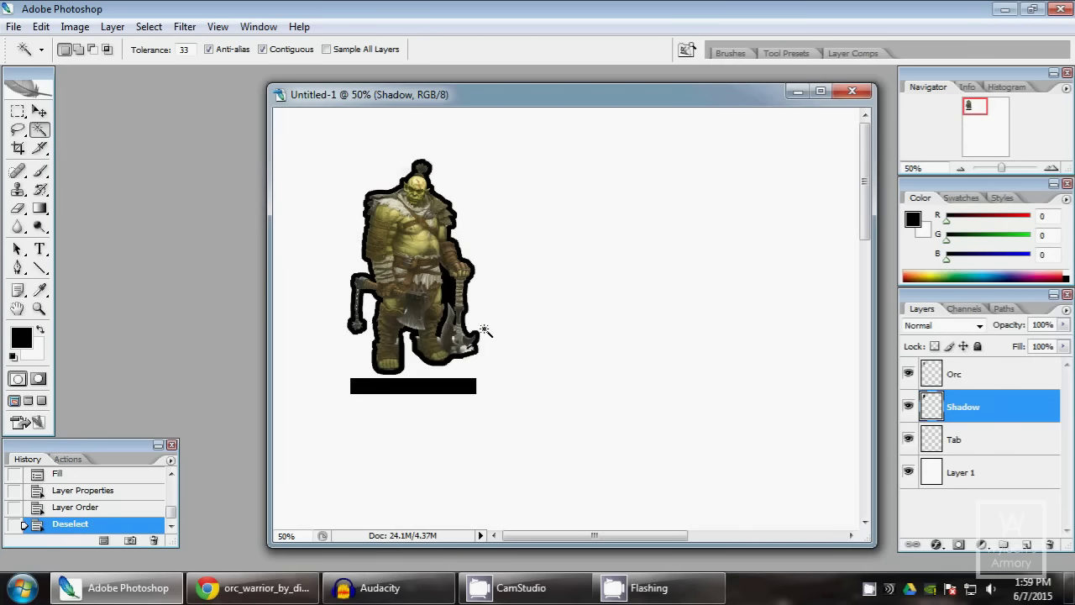
left_click(957, 446)
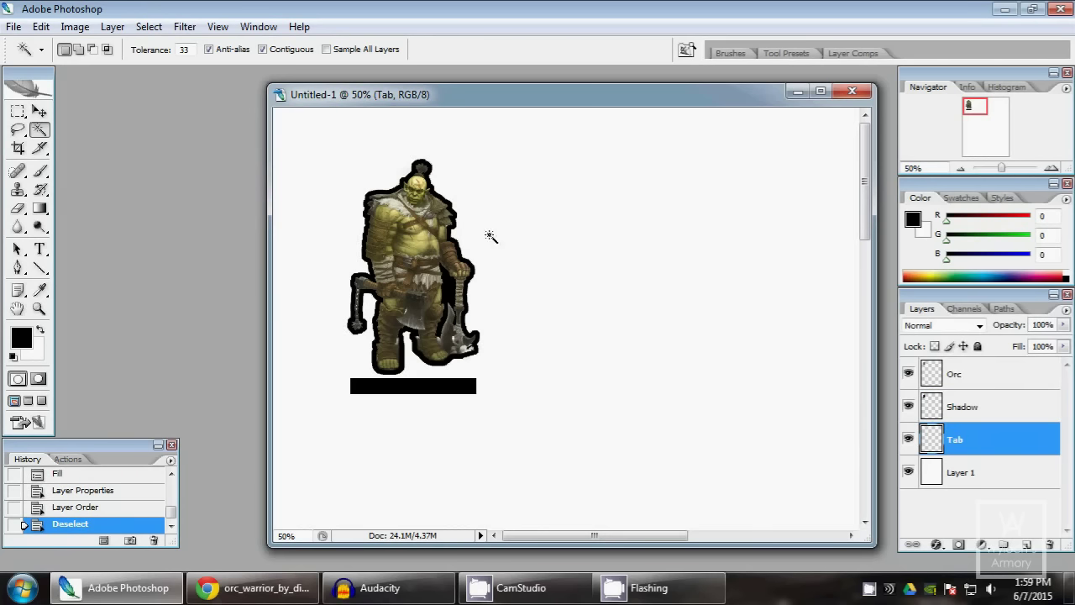
Nudge the black Tab bar up toward the orc's feet
left_click(39, 112)
key("Up")
key("Up")
key("Up")
key("Up")
key("Up")
key("Up")
key("Up")
key("Up")
key("Up")
key("Up")
key("Up")
key("Up")
key("Up")
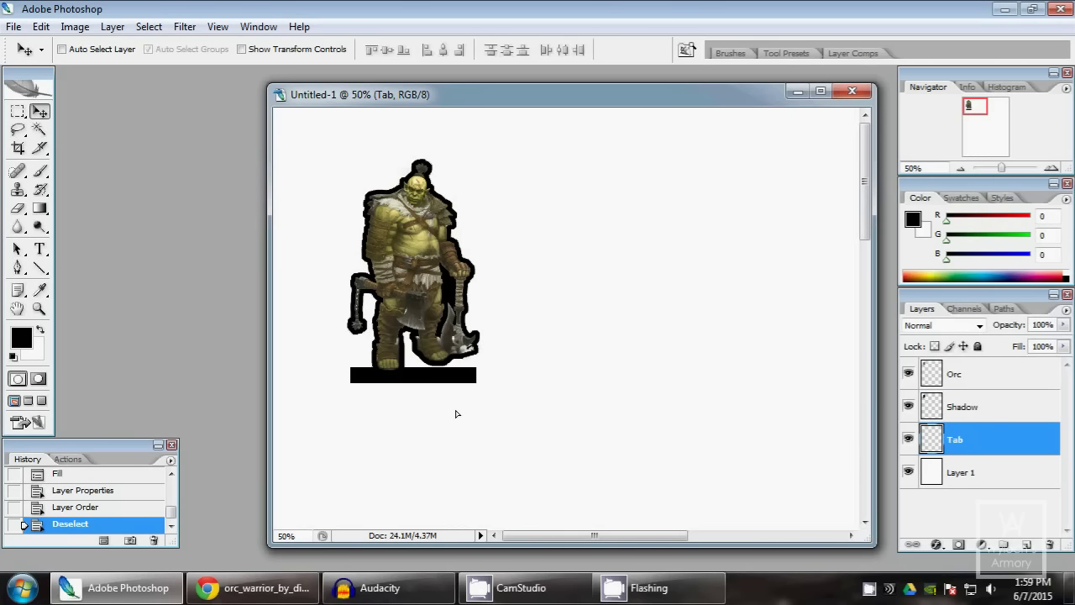
key("Up")
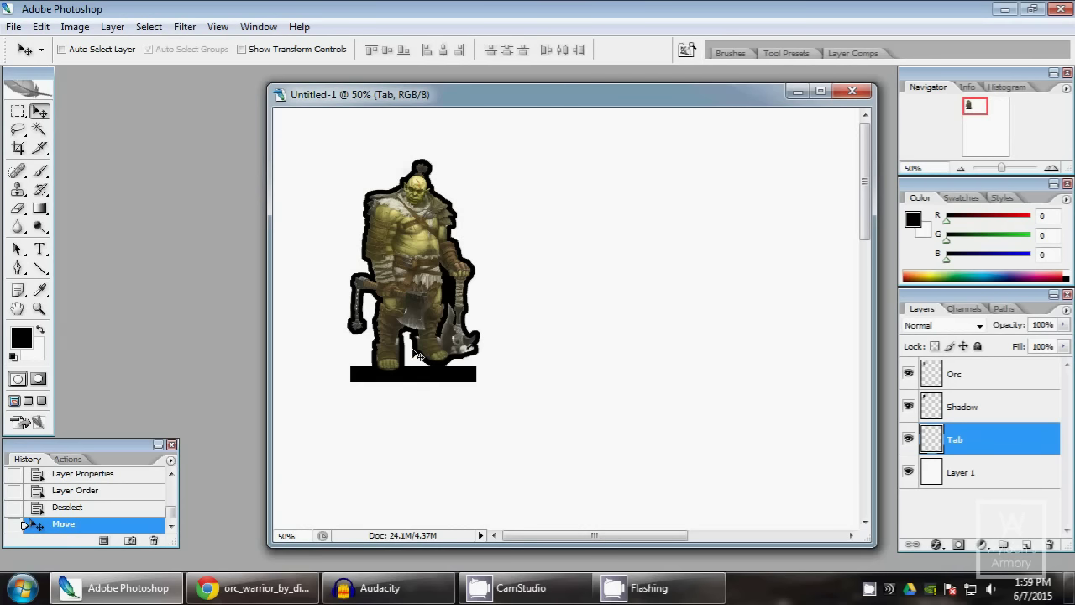
Lasso the orc's lower body on the Shadow layer and fill the gap to the tab with black
left_click(18, 129)
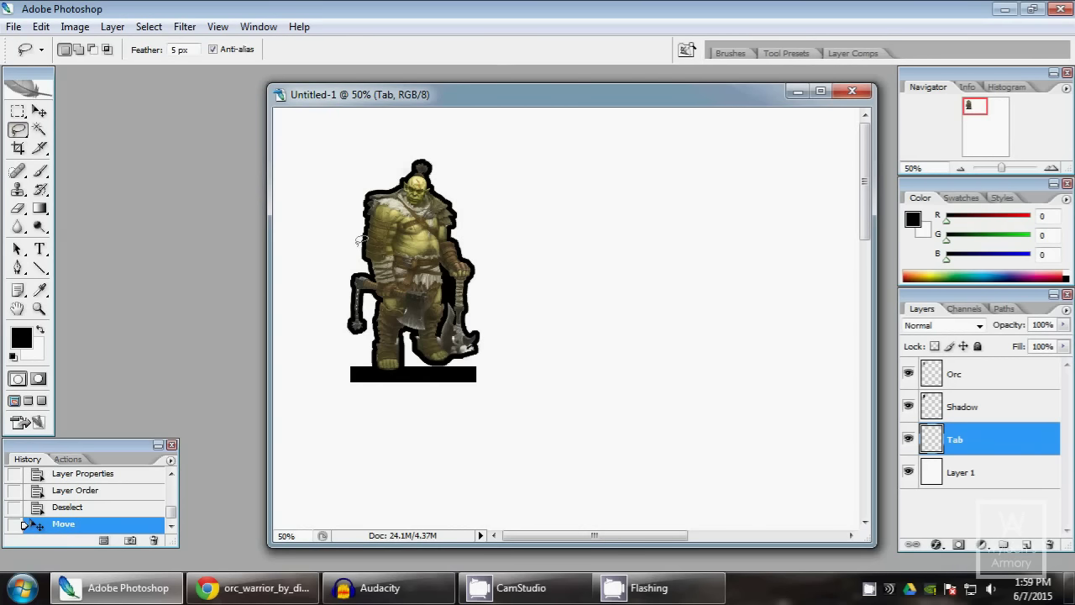
left_click(983, 416)
mouse_move(386, 312)
left_mouse_down()
mouse_move(389, 365)
mouse_move(418, 367)
left_mouse_up()
mouse_move(451, 361)
left_mouse_down()
mouse_move(432, 321)
mouse_move(410, 306)
left_mouse_up()
key("alt+BackSpace")
key("ctrl+d")
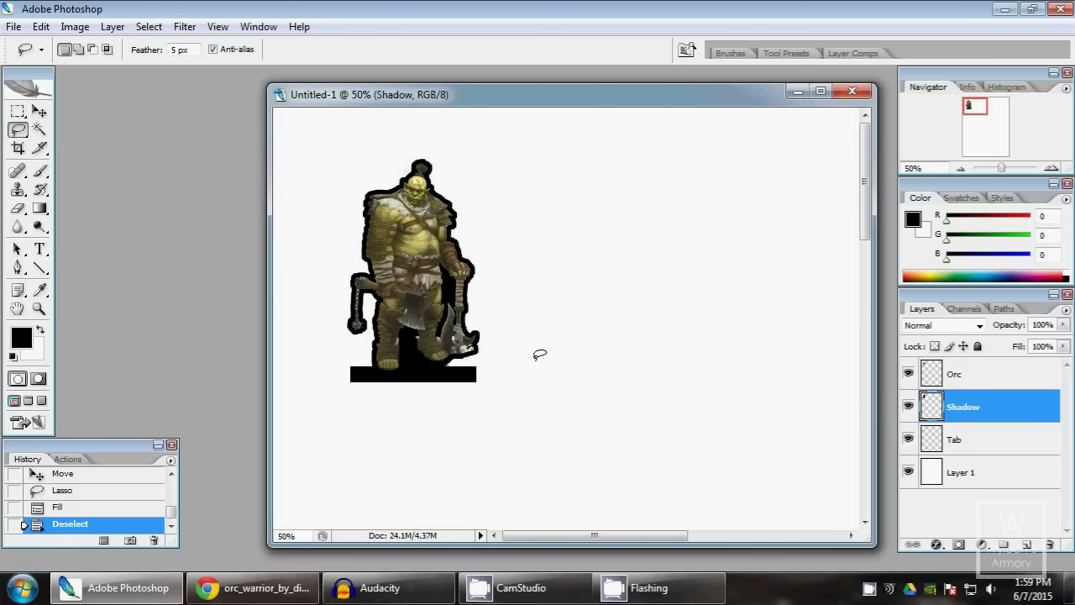
left_click(39, 268)
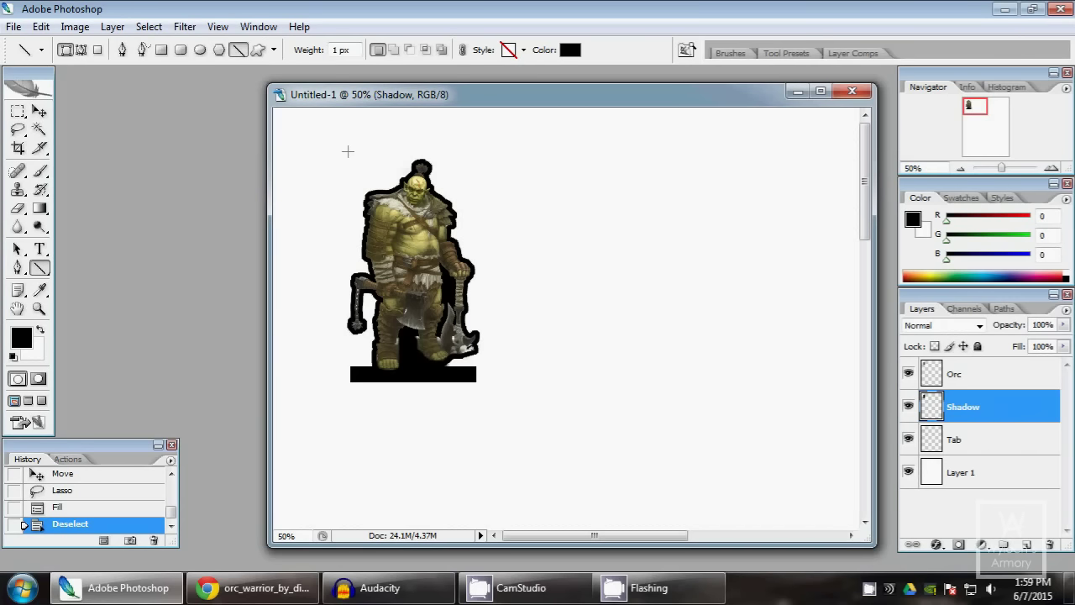
Draw a short horizontal fold line above the orc's head and merge it into the figure layers
left_click_drag(477, 148, 482, 148)
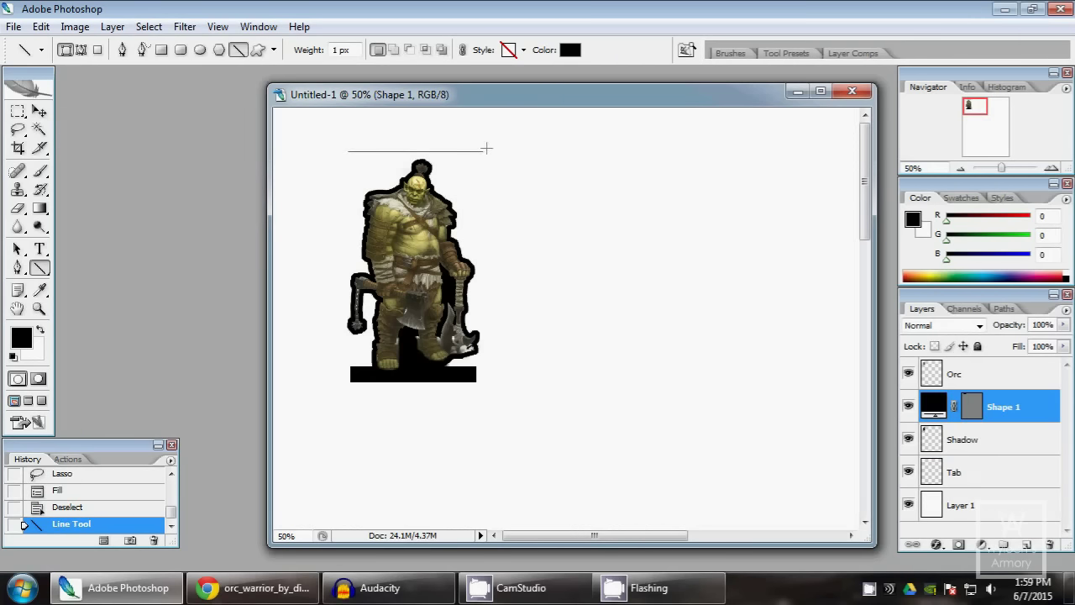
left_click(38, 111)
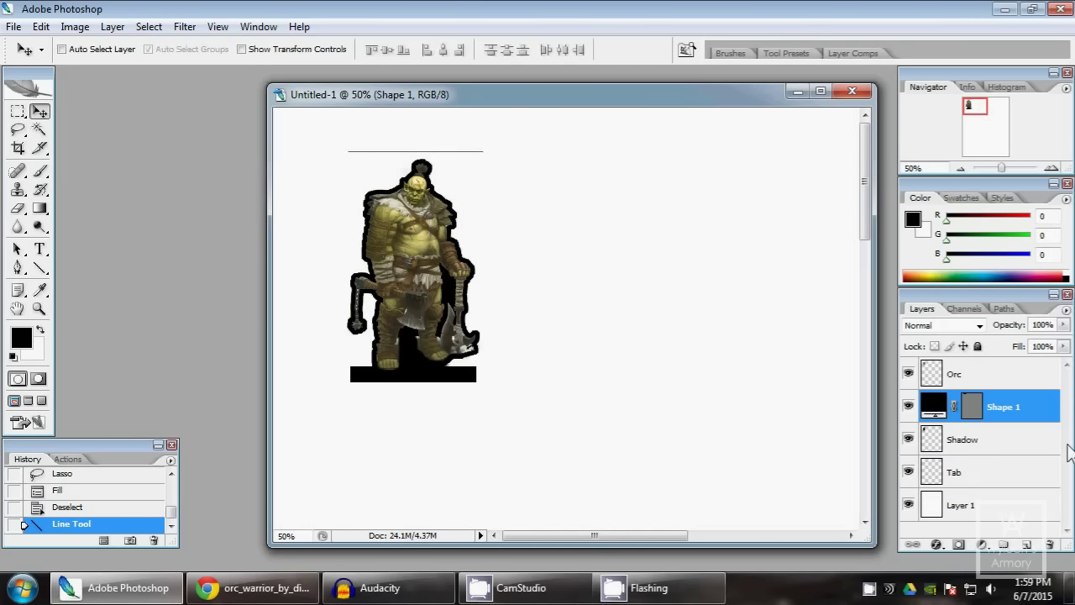
left_click(954, 406)
left_click_drag(934, 408, 933, 363)
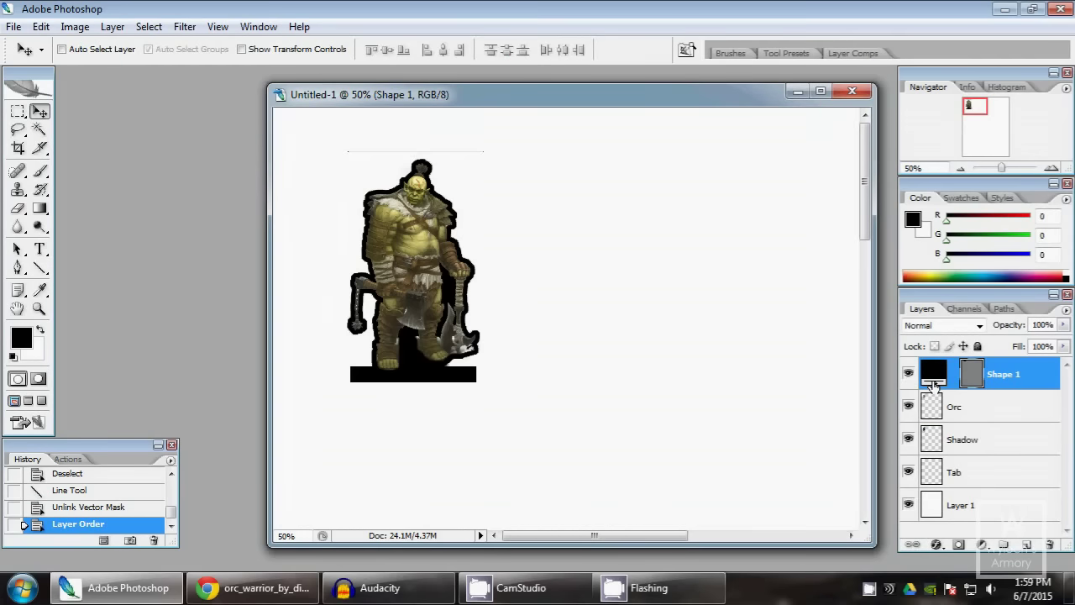
key("ctrl+e")
key("ctrl+e")
key("ctrl+e")
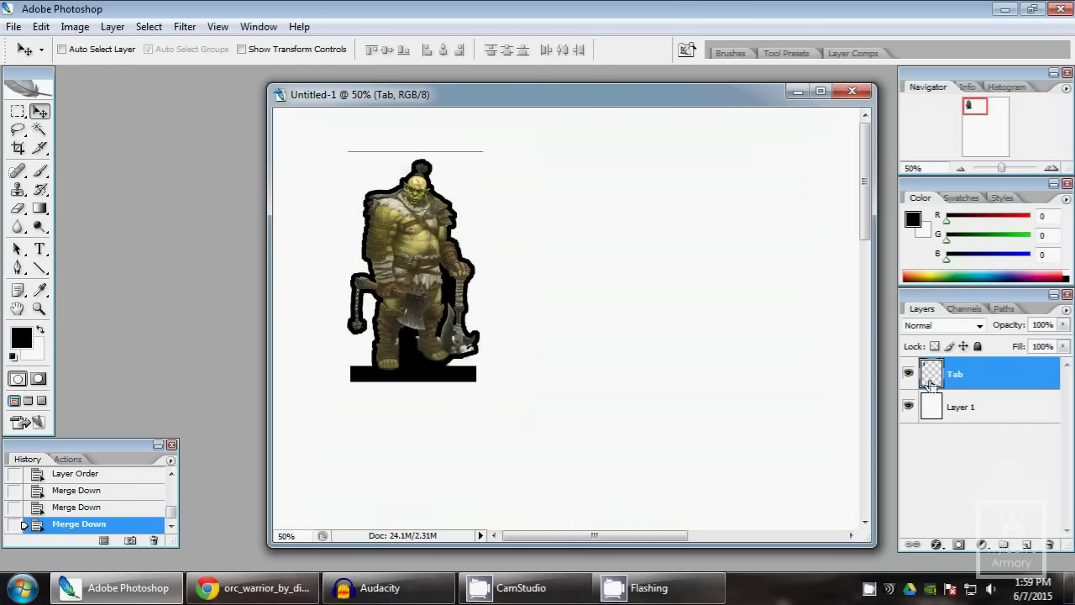
Move the merged figure lower and right on the page and rename its layer Figure
left_click_drag(465, 215, 510, 366)
double_click(955, 375)
type("Figure")
key("Return")
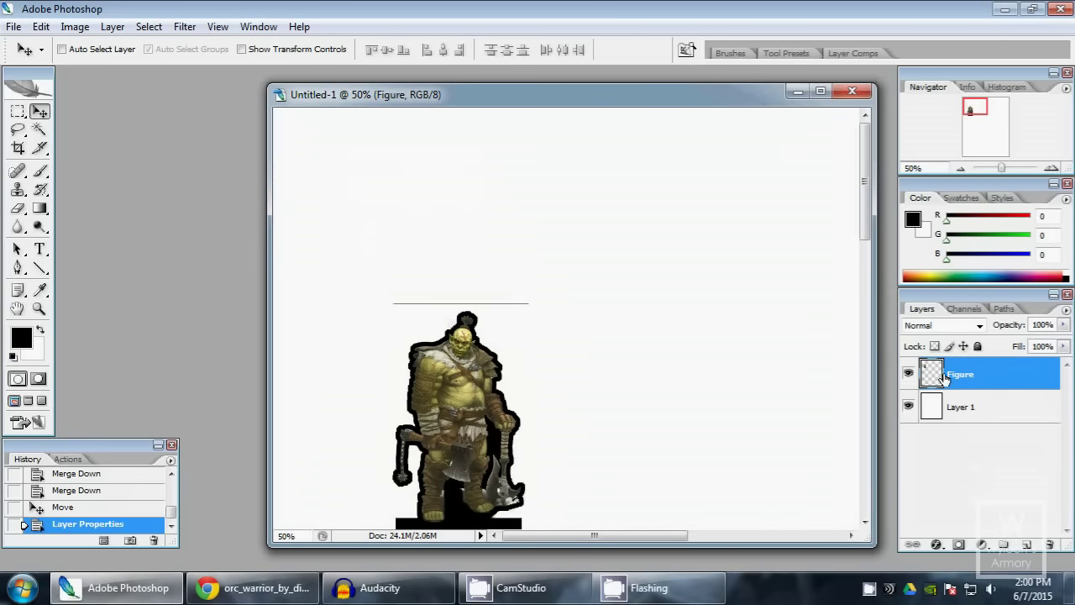
right_click(958, 378)
Duplicate the Figure layer, move the copy up and flip it vertically
left_click(827, 236)
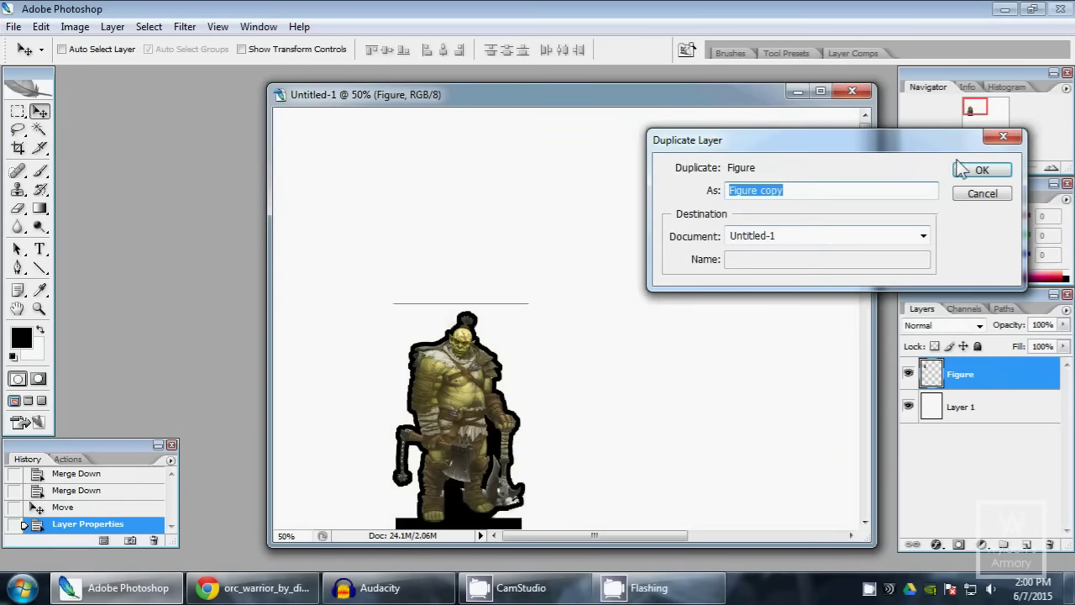
left_click(962, 168)
left_click_drag(480, 426, 481, 294)
left_click(42, 27)
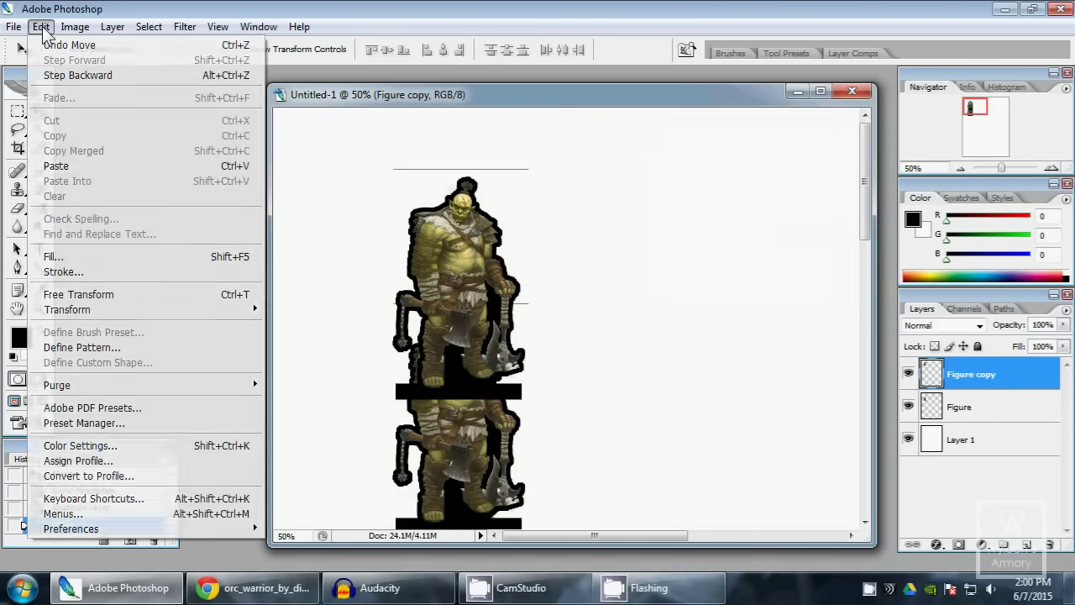
mouse_move(116, 308)
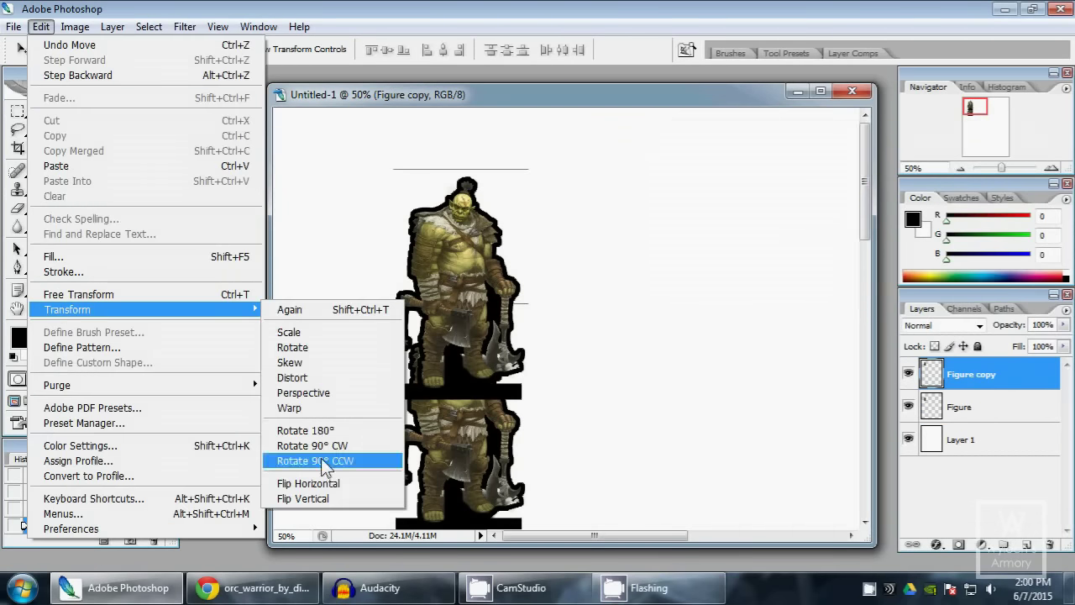
left_click(325, 499)
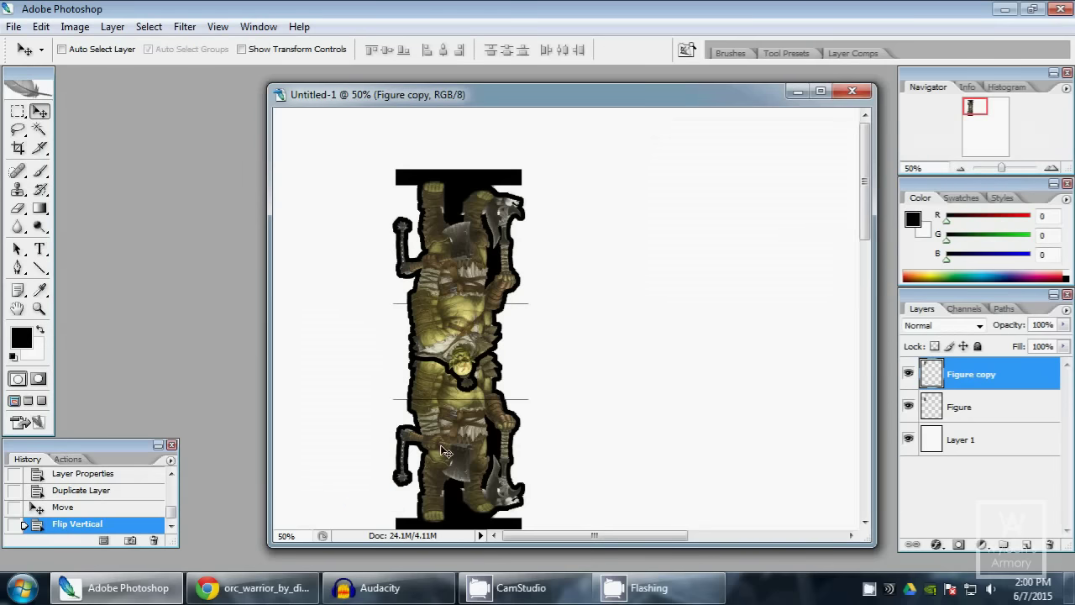
At 100% zoom, align the flipped copy's fold line with the original's and merge it into Figure
left_click_drag(445, 452, 445, 354)
left_click(913, 167)
type("100")
key("Return")
left_click_drag(594, 535, 566, 535)
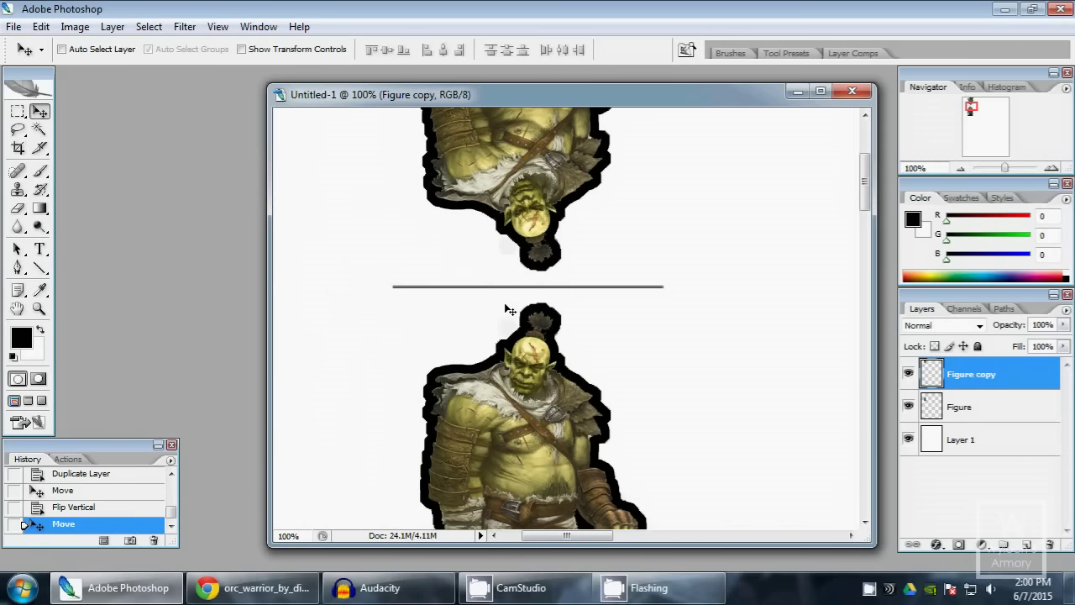
mouse_move(429, 340)
left_mouse_down()
mouse_move(411, 304)
mouse_move(406, 314)
mouse_move(420, 323)
left_mouse_up()
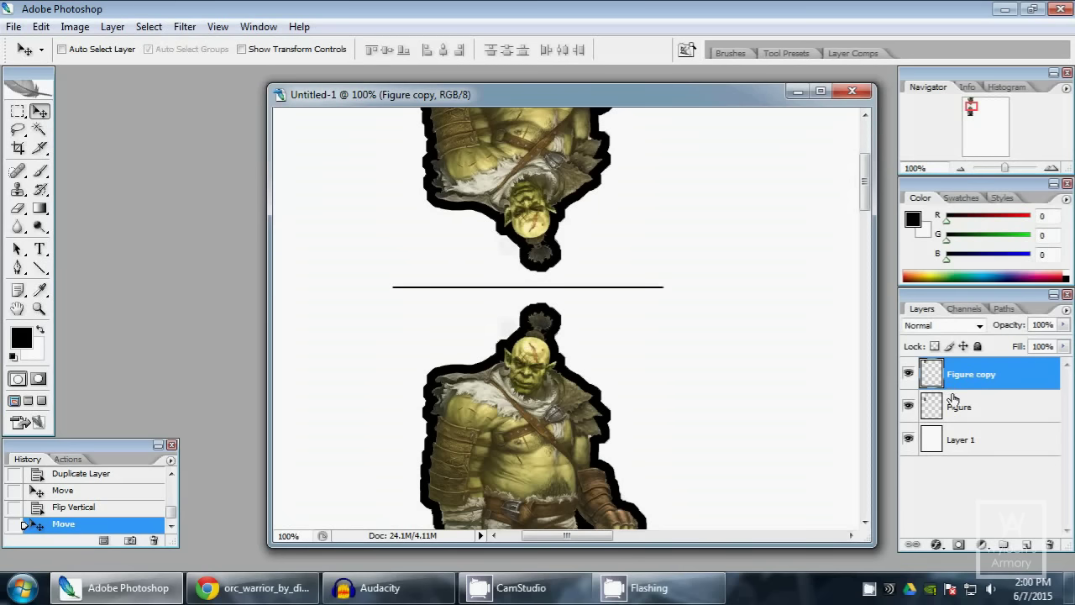
key("ctrl+e")
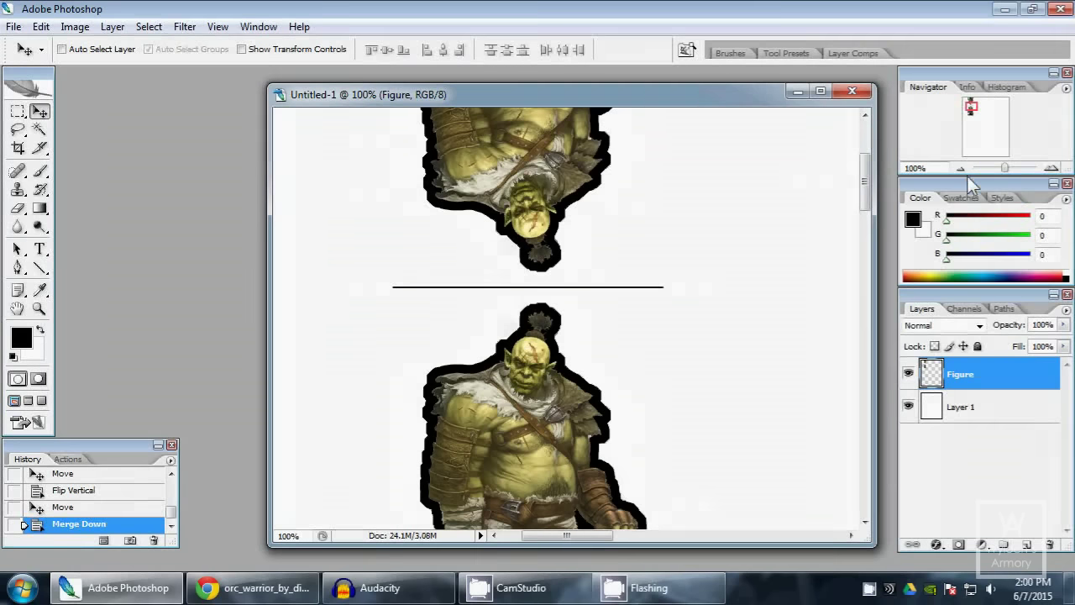
Move the figure pair down the page and place a duplicate beside it as the second column
left_click(957, 168)
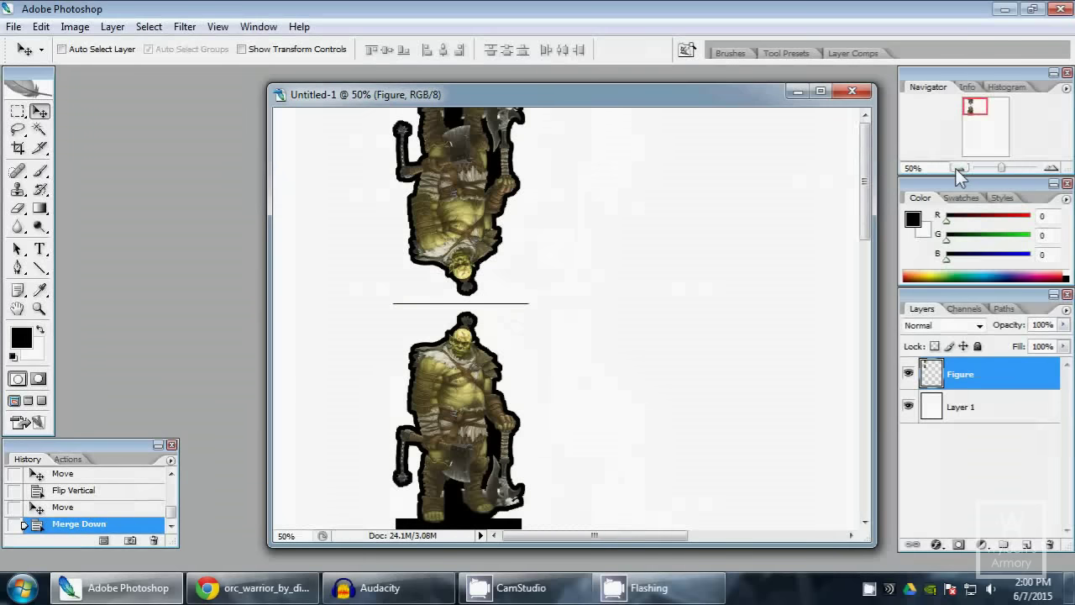
left_click_drag(557, 215, 531, 314)
left_click(962, 168)
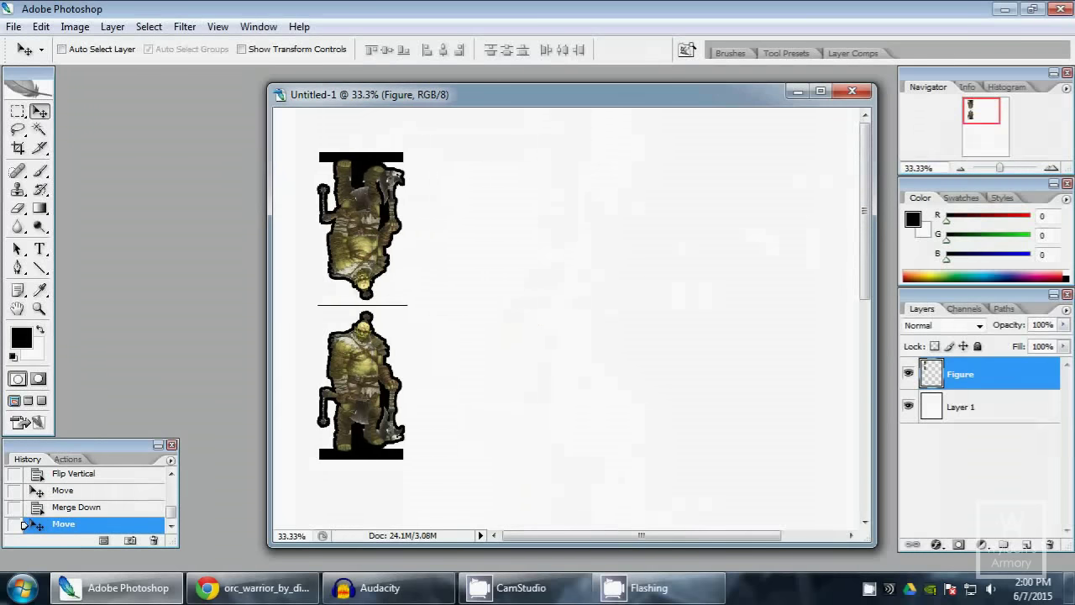
right_click(956, 380)
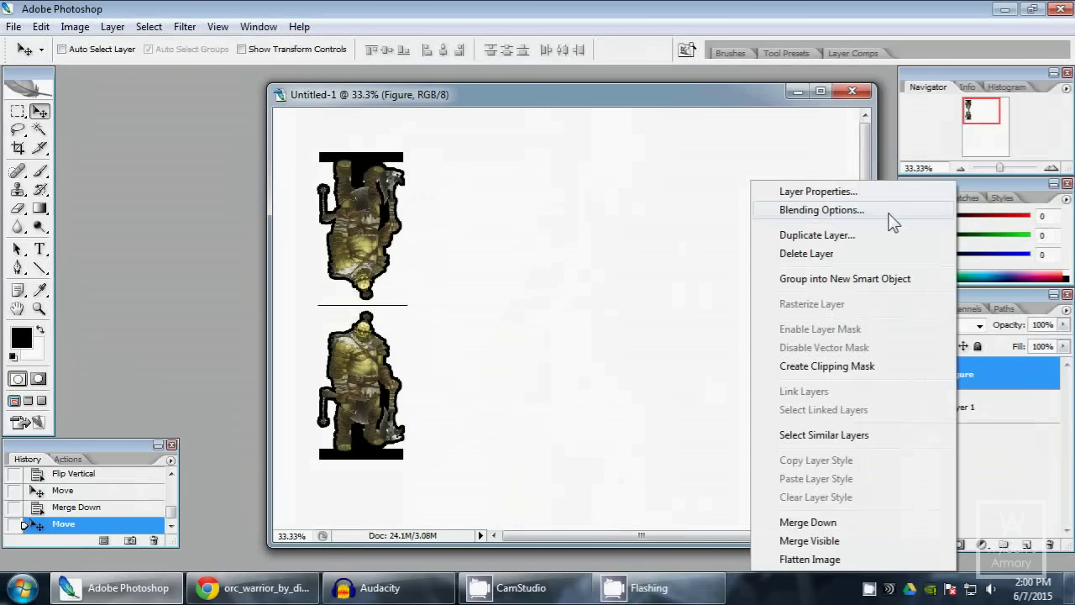
left_click(876, 238)
left_click(977, 175)
left_click_drag(449, 315, 547, 314)
Duplicate Figure copy into a third column, then view the whole page at 25% zoom
right_click(1008, 376)
left_click(898, 237)
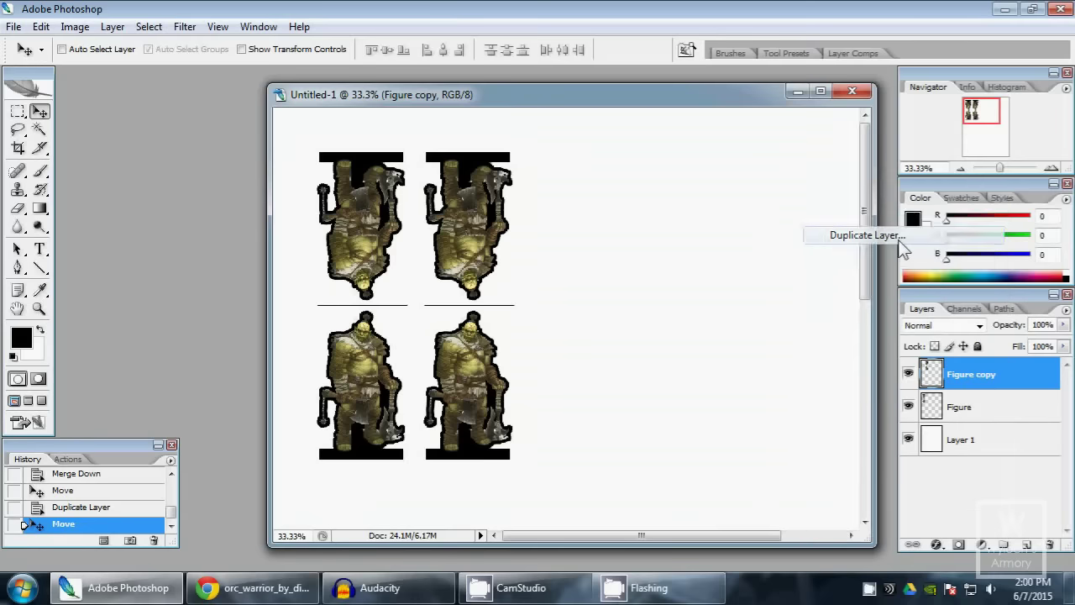
left_click(978, 168)
left_click_drag(470, 315, 578, 315)
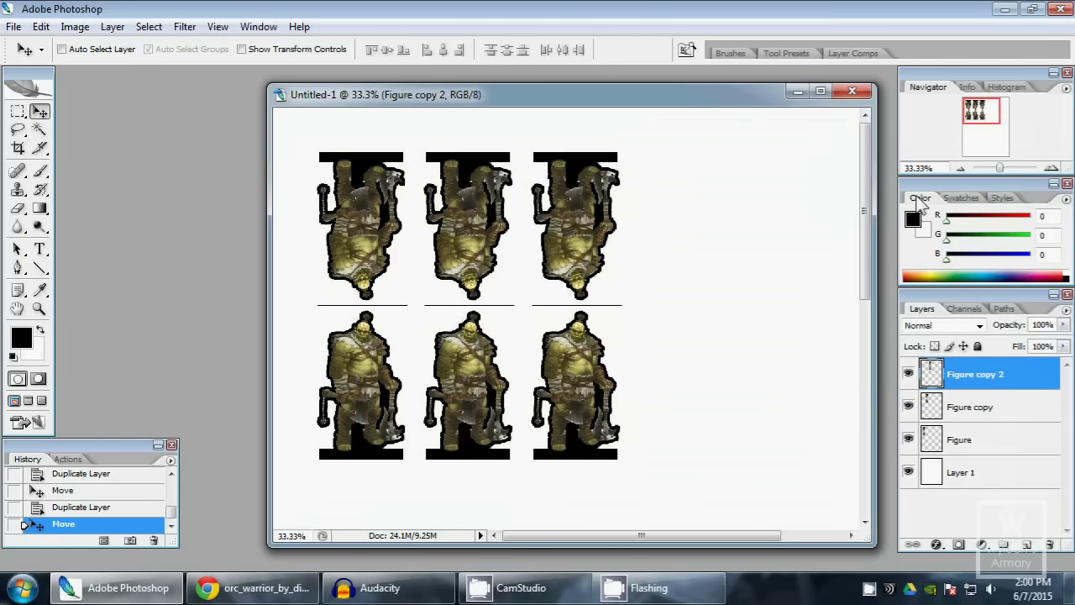
left_click(961, 168)
left_click(961, 168)
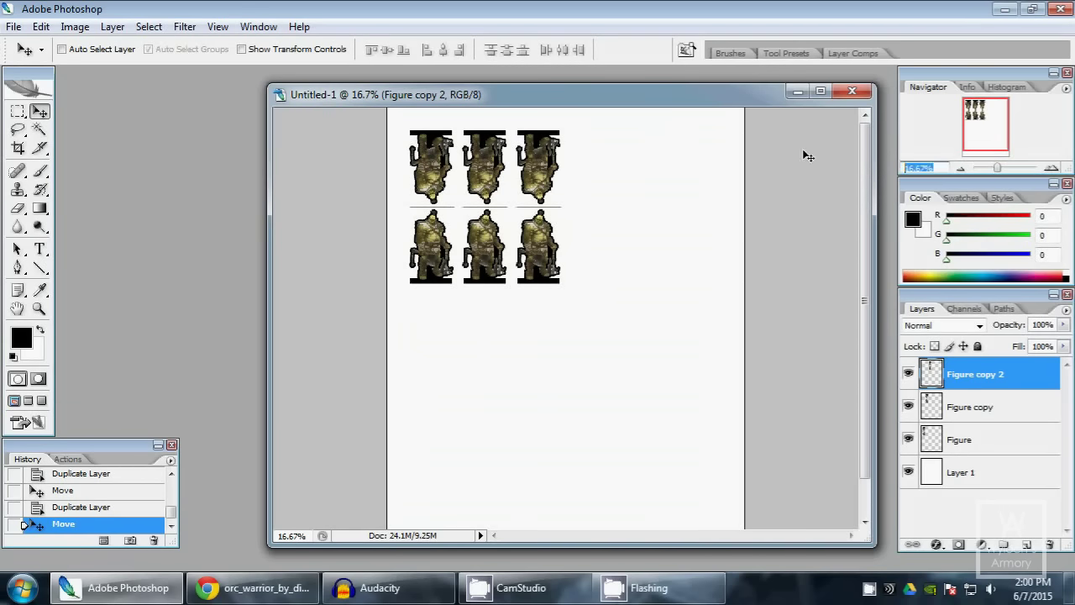
key("ctrl+plus")
scroll(808, 157, "up", 5)
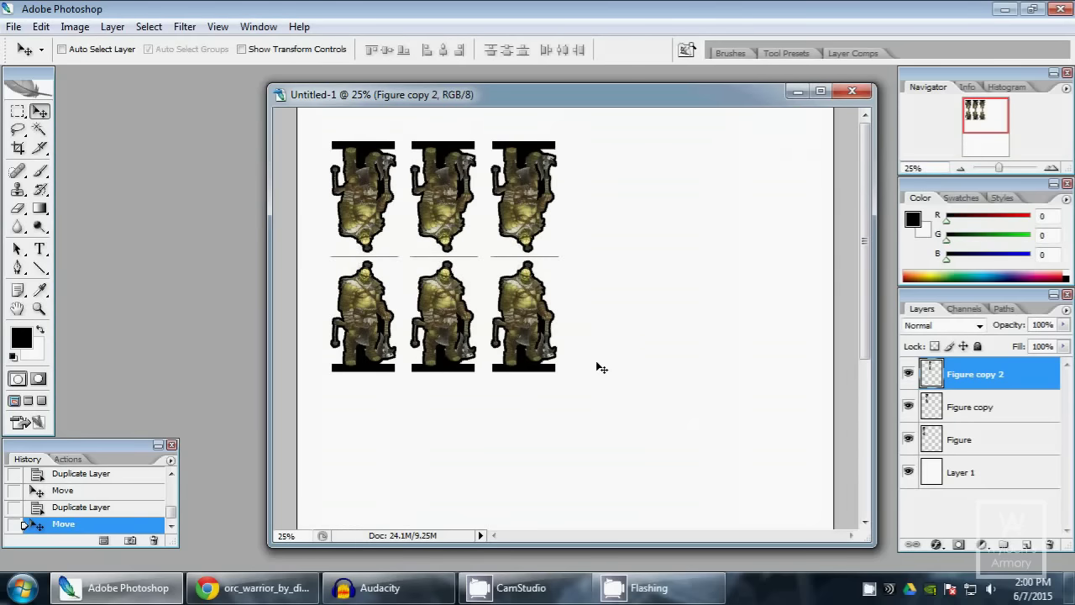